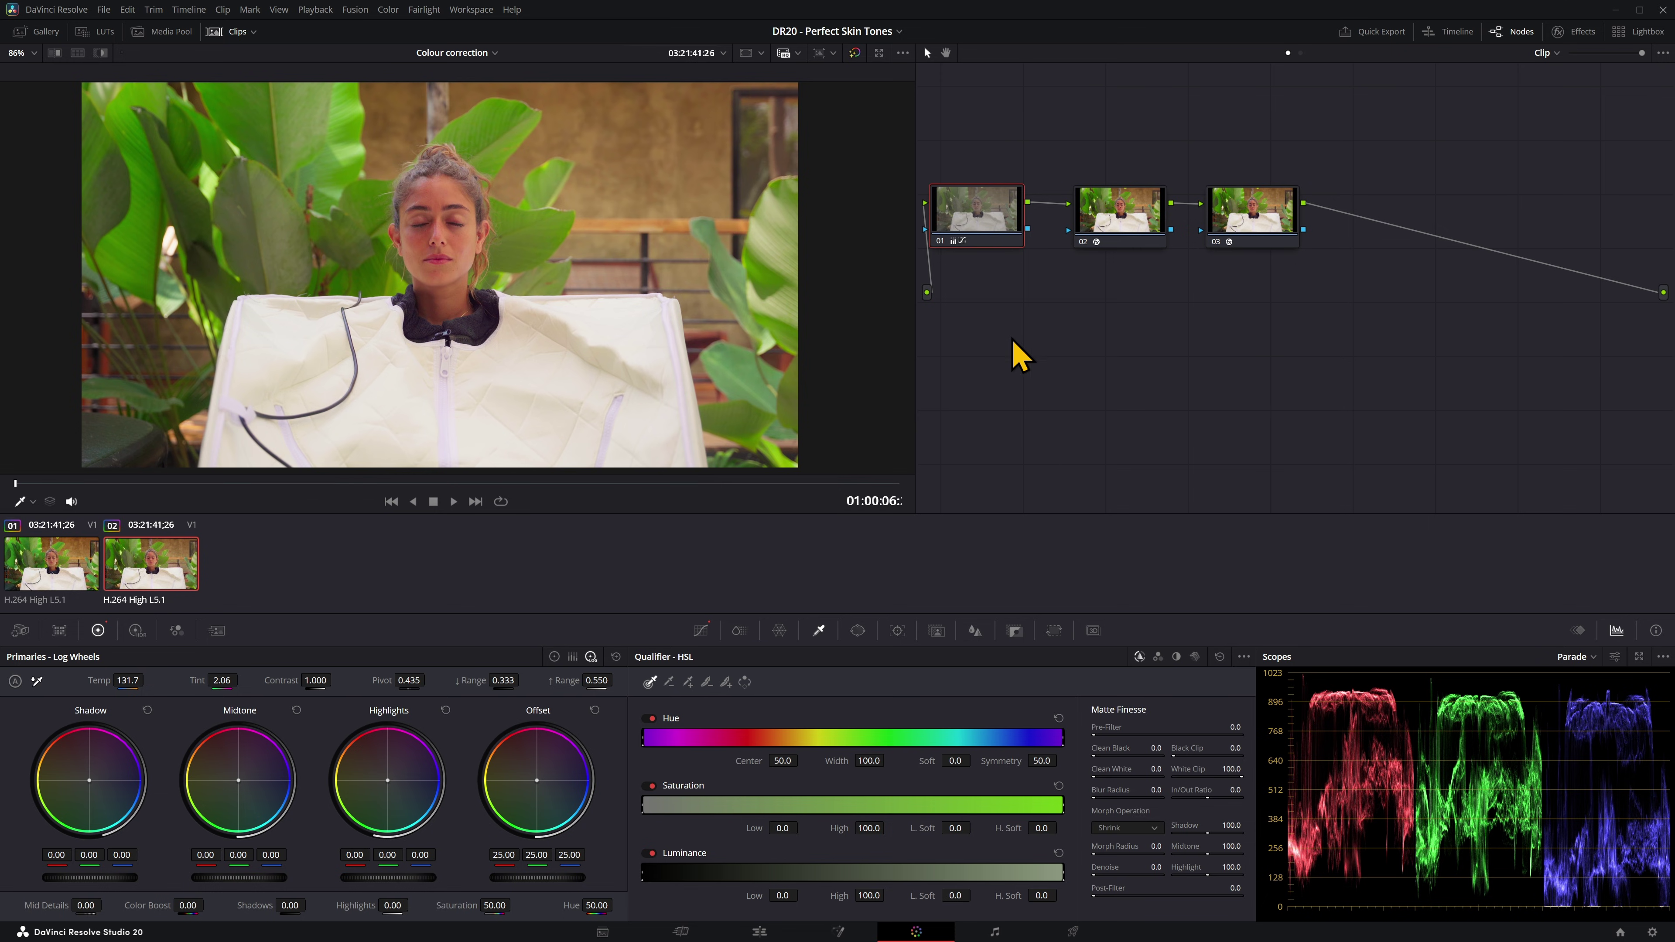
# Step: Select node 02, then disable node 03 with Ctrl+D to compare the grade without it
pyautogui.click(1120, 228)
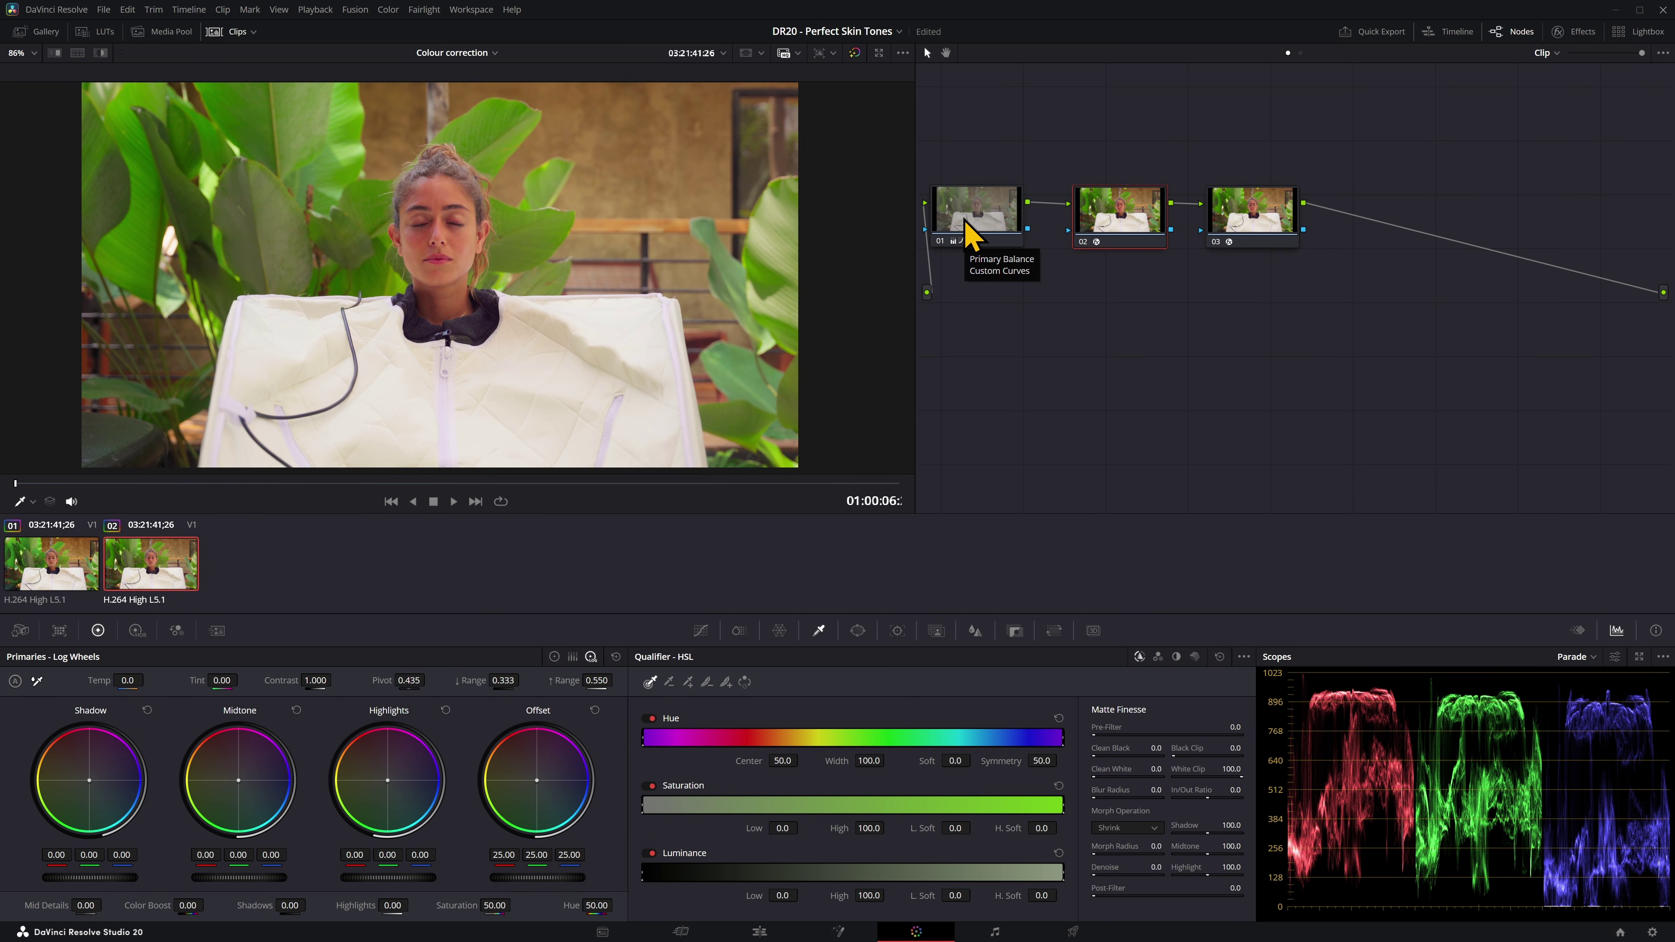
pyautogui.click(1272, 212)
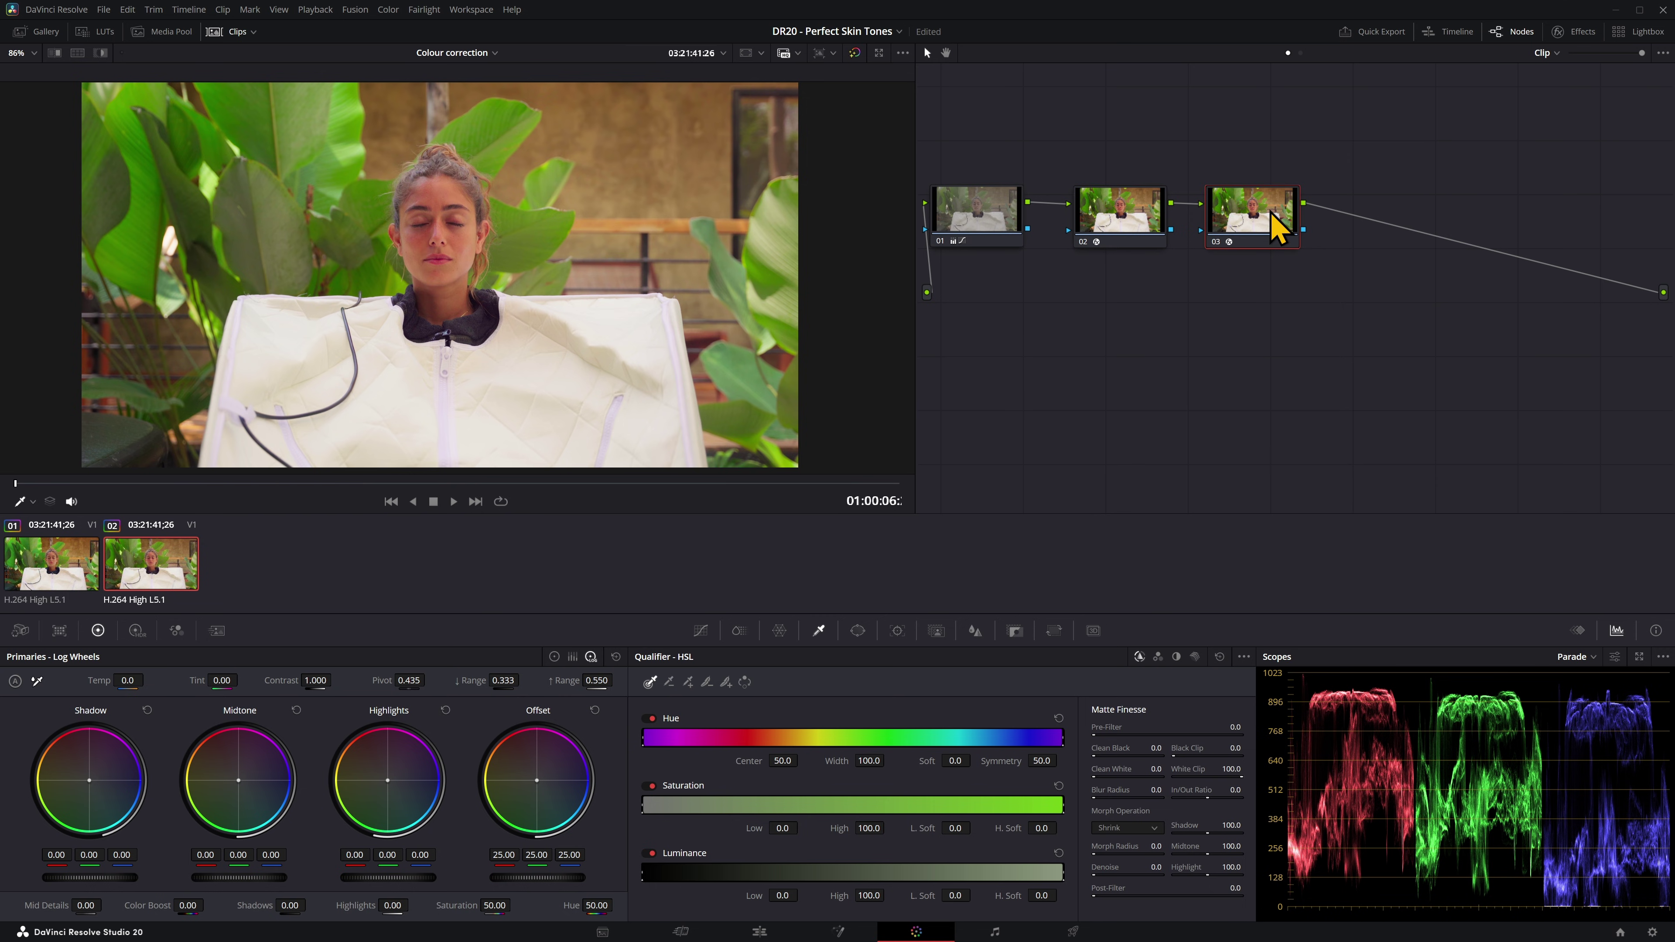
pyautogui.hotkey('ctrl', 'd')
pyautogui.hotkey('ctrl', 'd')
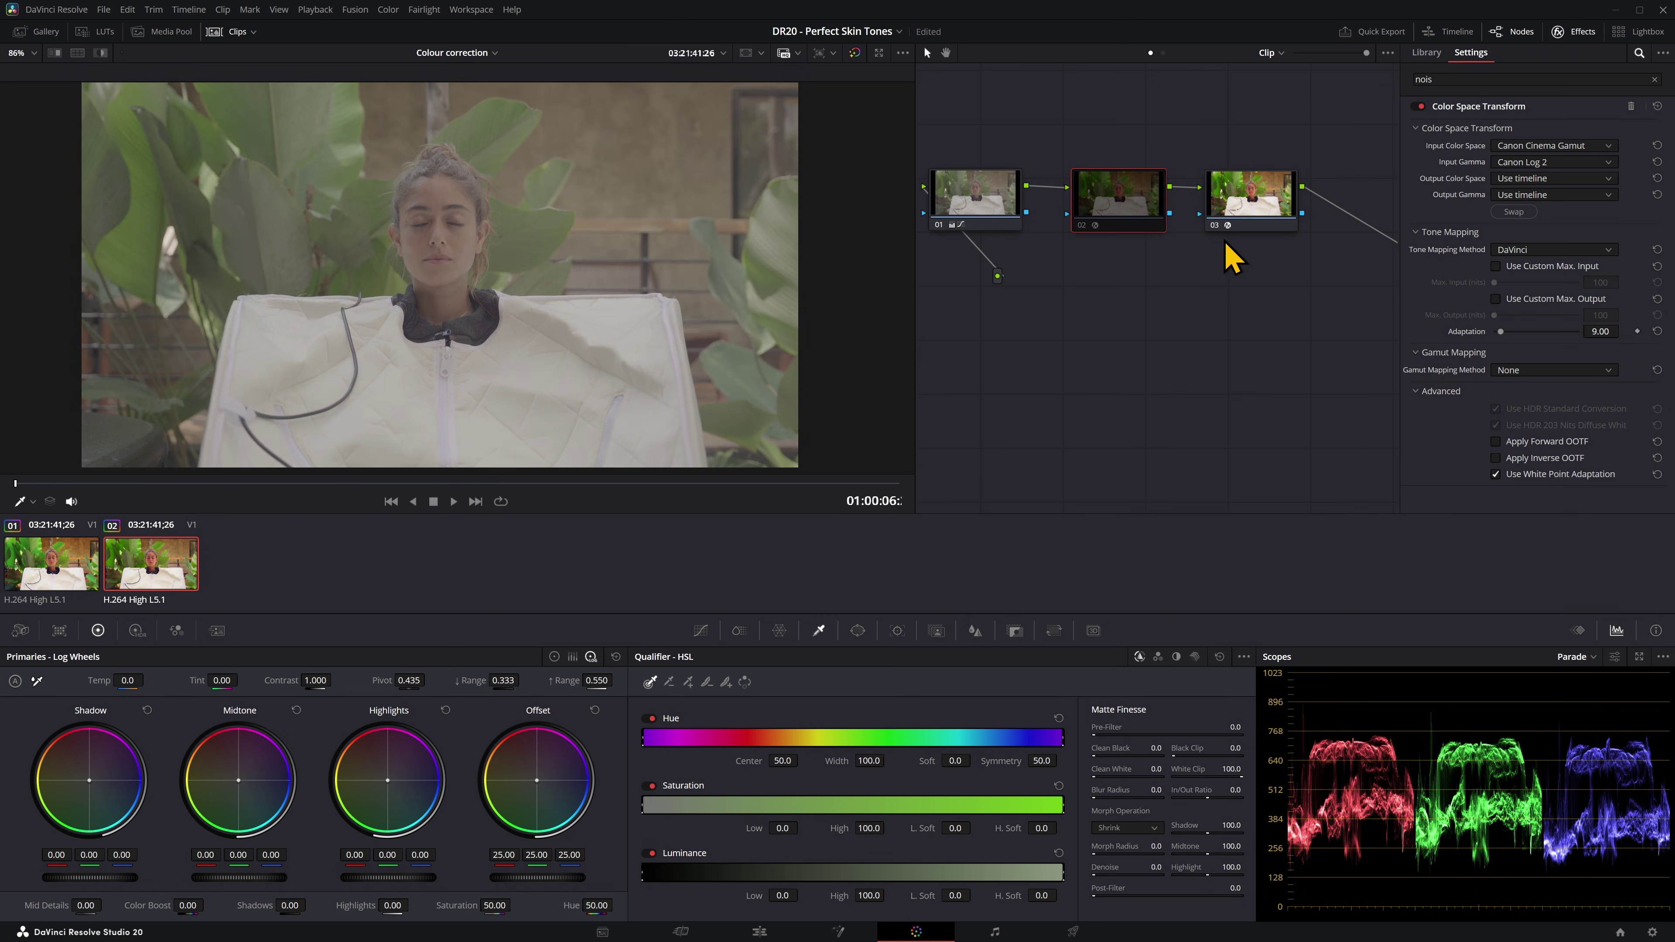
# Step: Toggle node 02 off and back on, select node 01, and close the Effects panel
pyautogui.click(1106, 218)
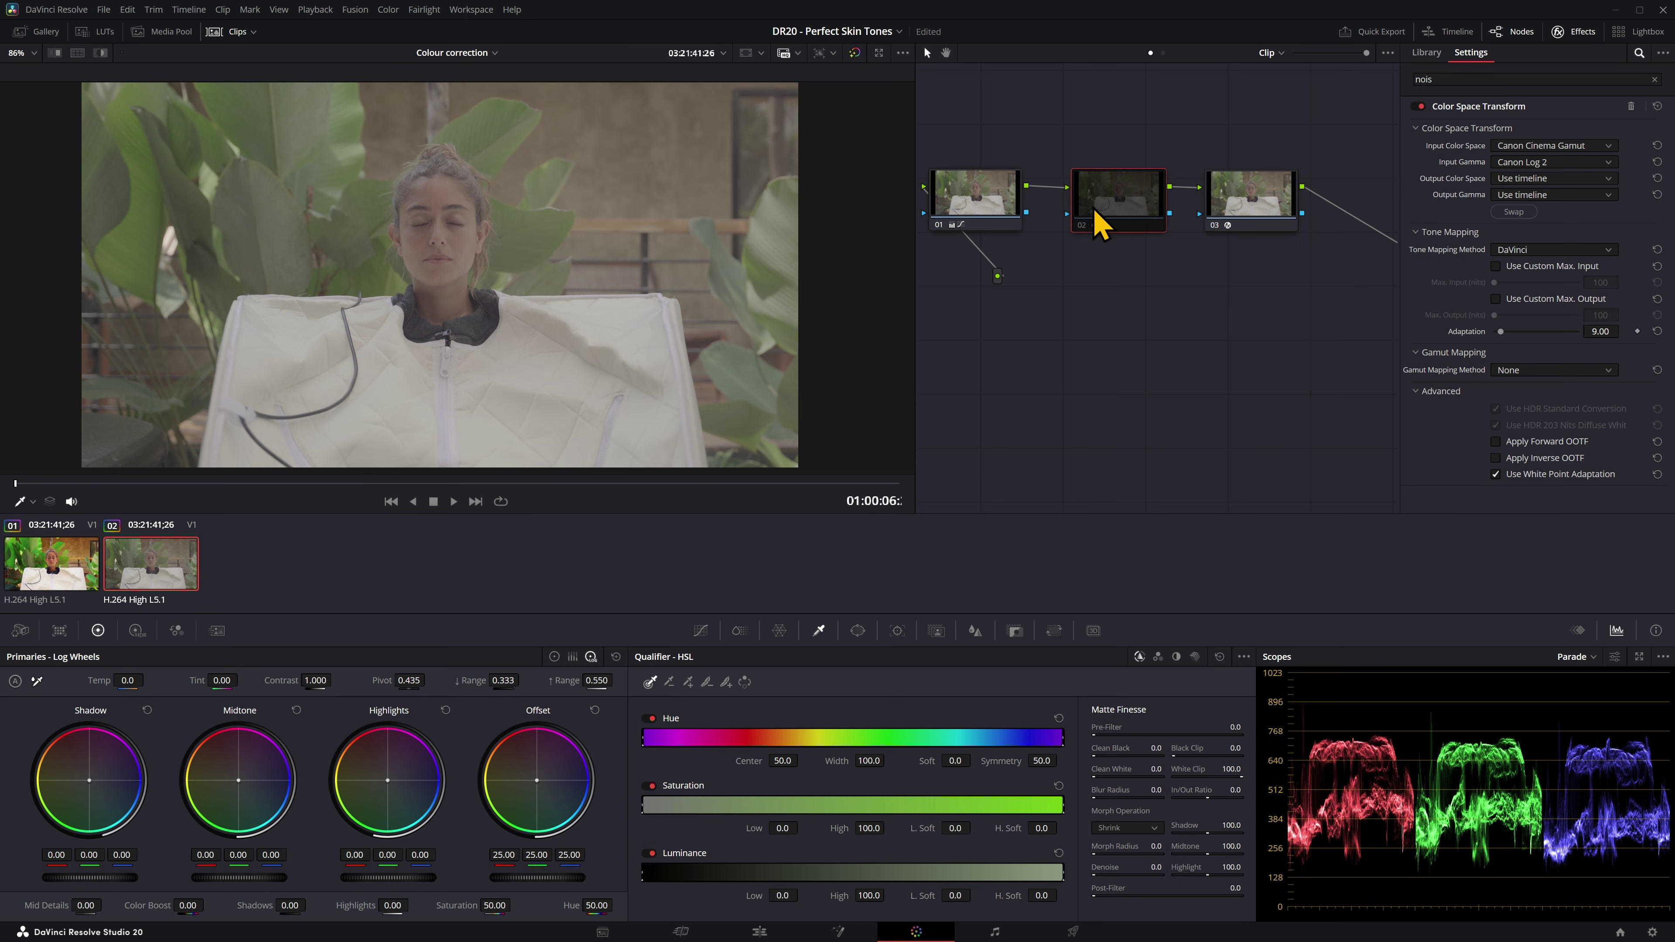
pyautogui.hotkey('ctrl', 'd')
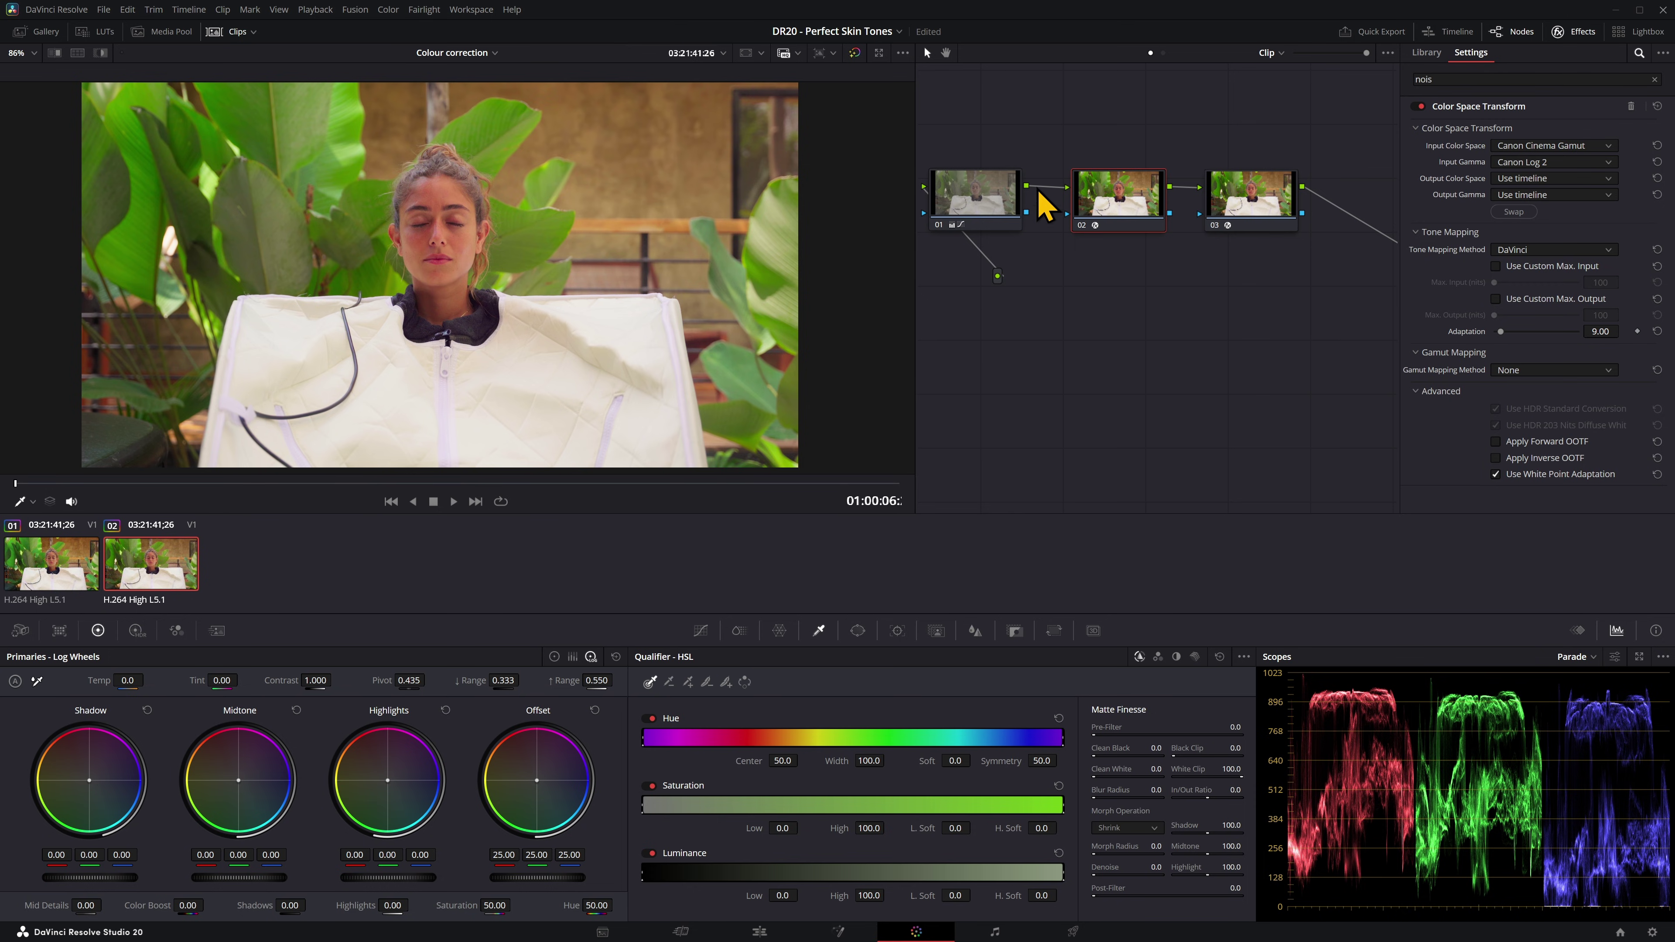
pyautogui.click(981, 198)
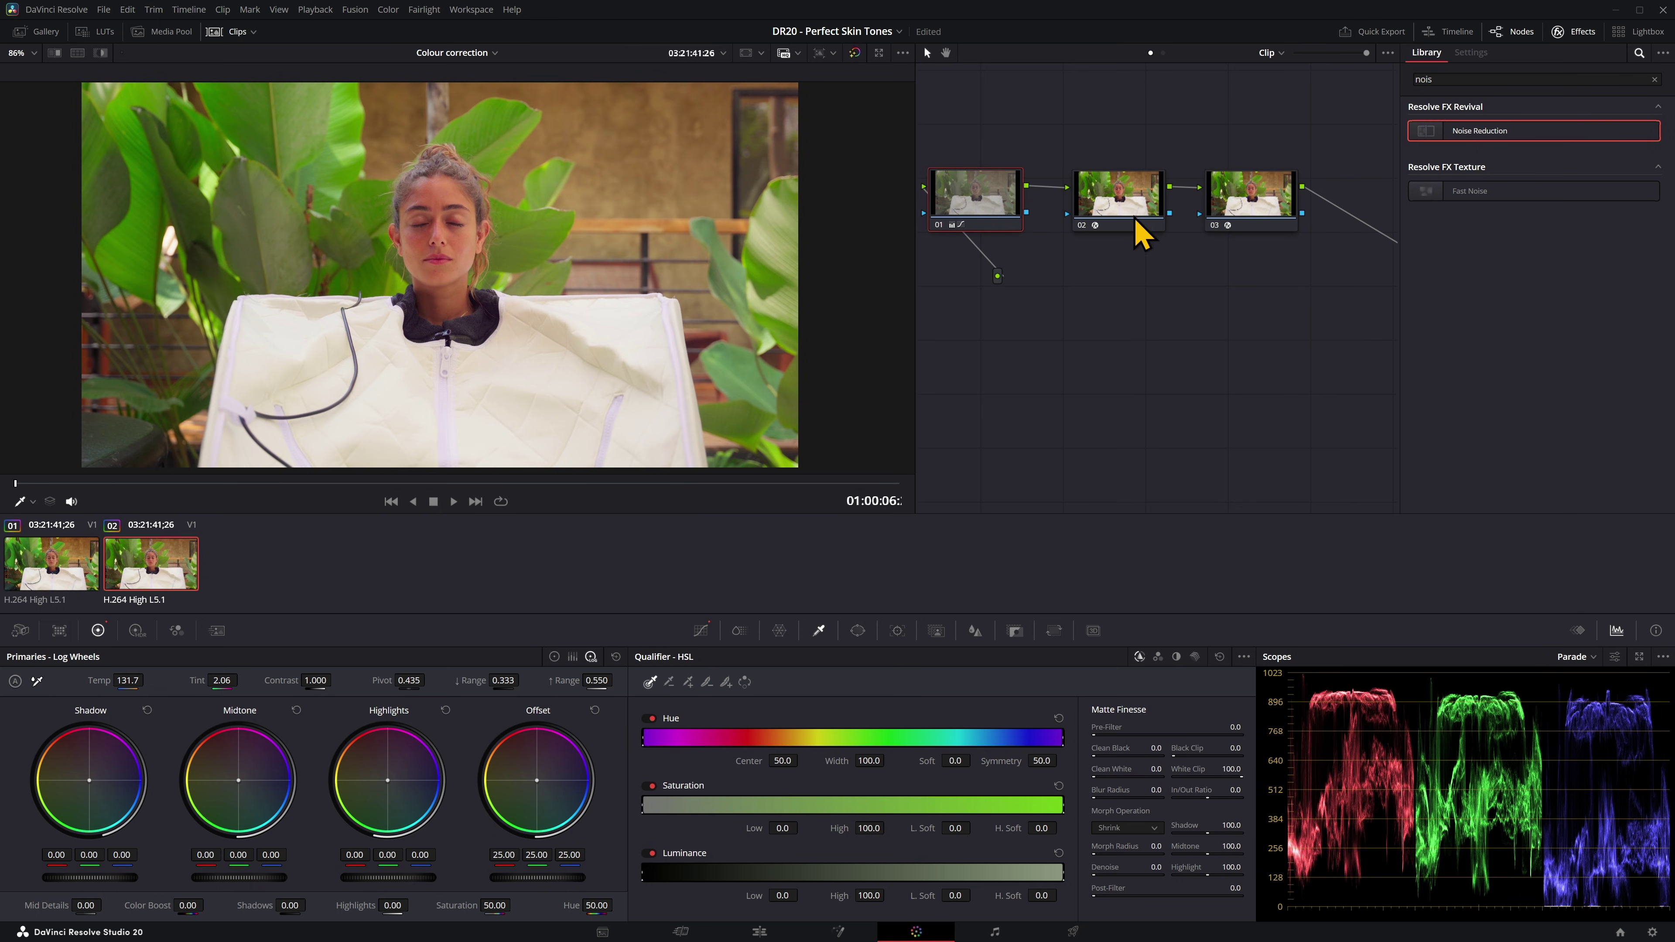
pyautogui.hotkey('ctrl', 'shift', 'e')
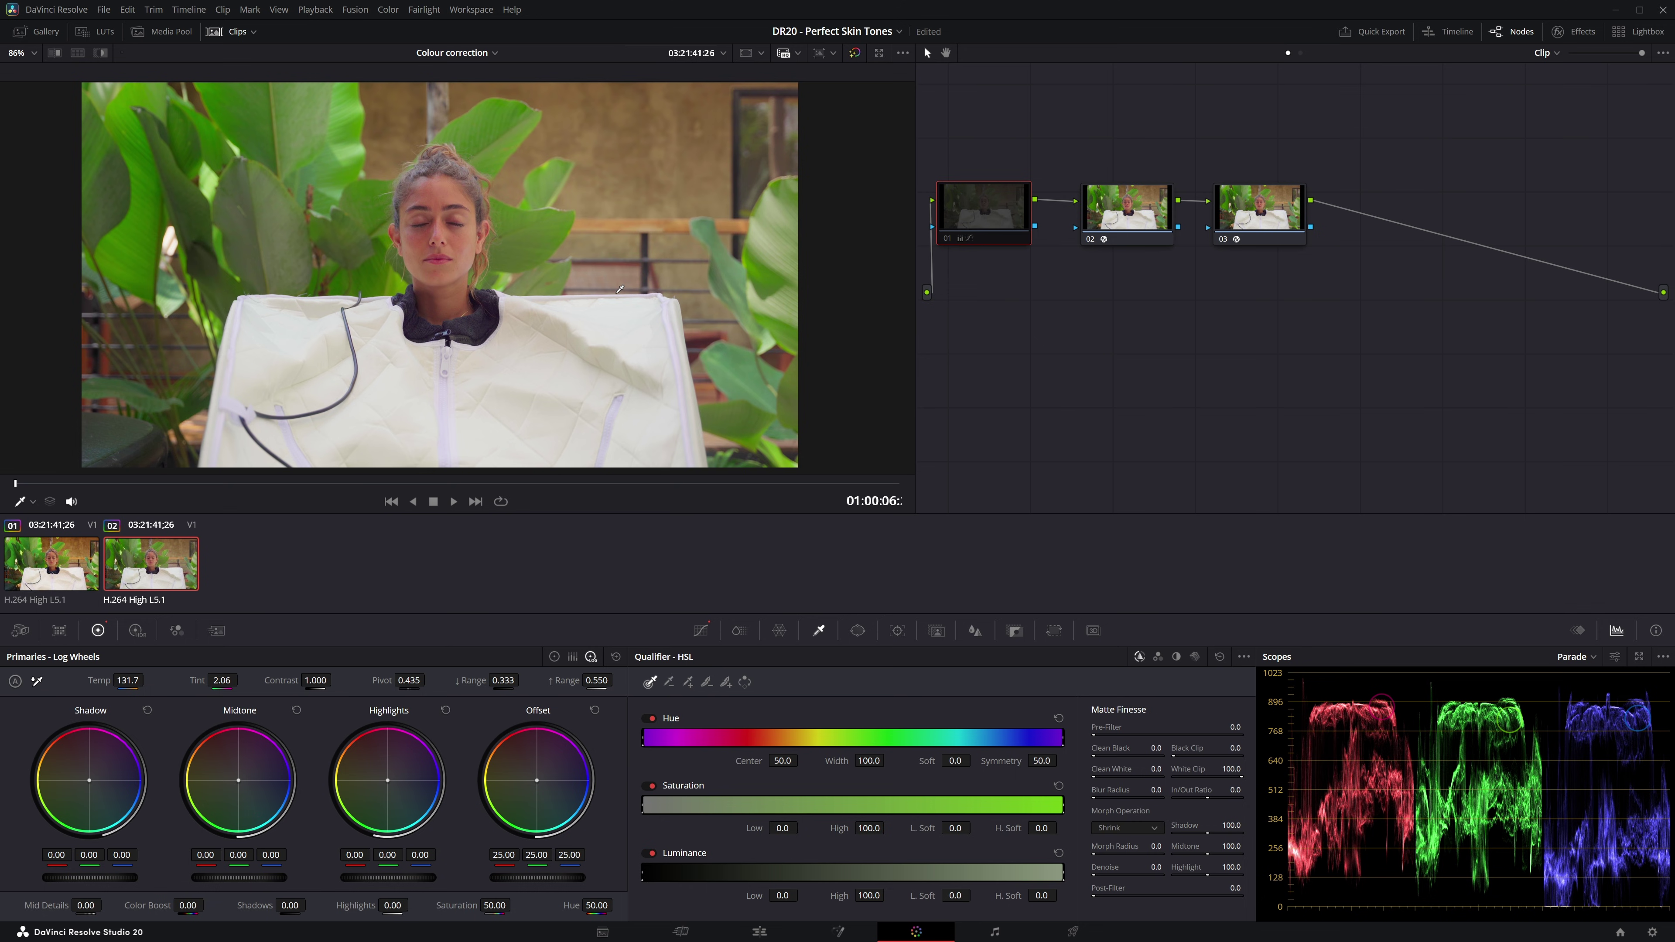
# Step: Add node 04 below the chain and sample the woman's face skin with the Qualifier eyedropper
pyautogui.hotkey('alt', 's')
pyautogui.moveTo(1388, 211); pyautogui.dragTo(1062, 336)
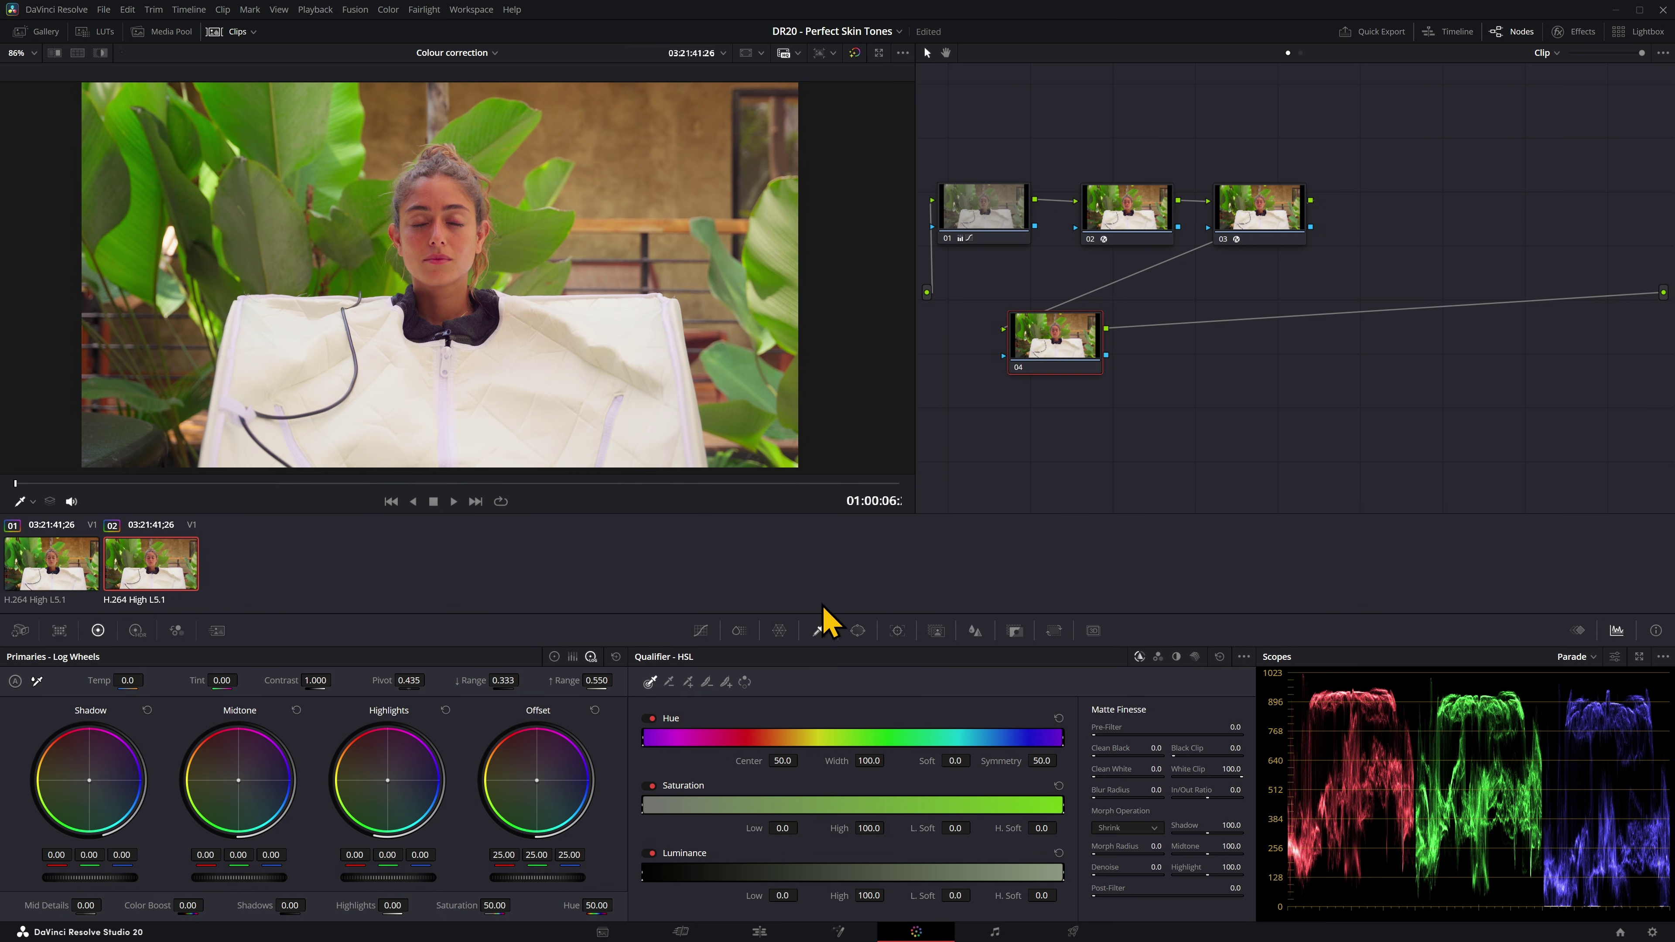
pyautogui.click(651, 680)
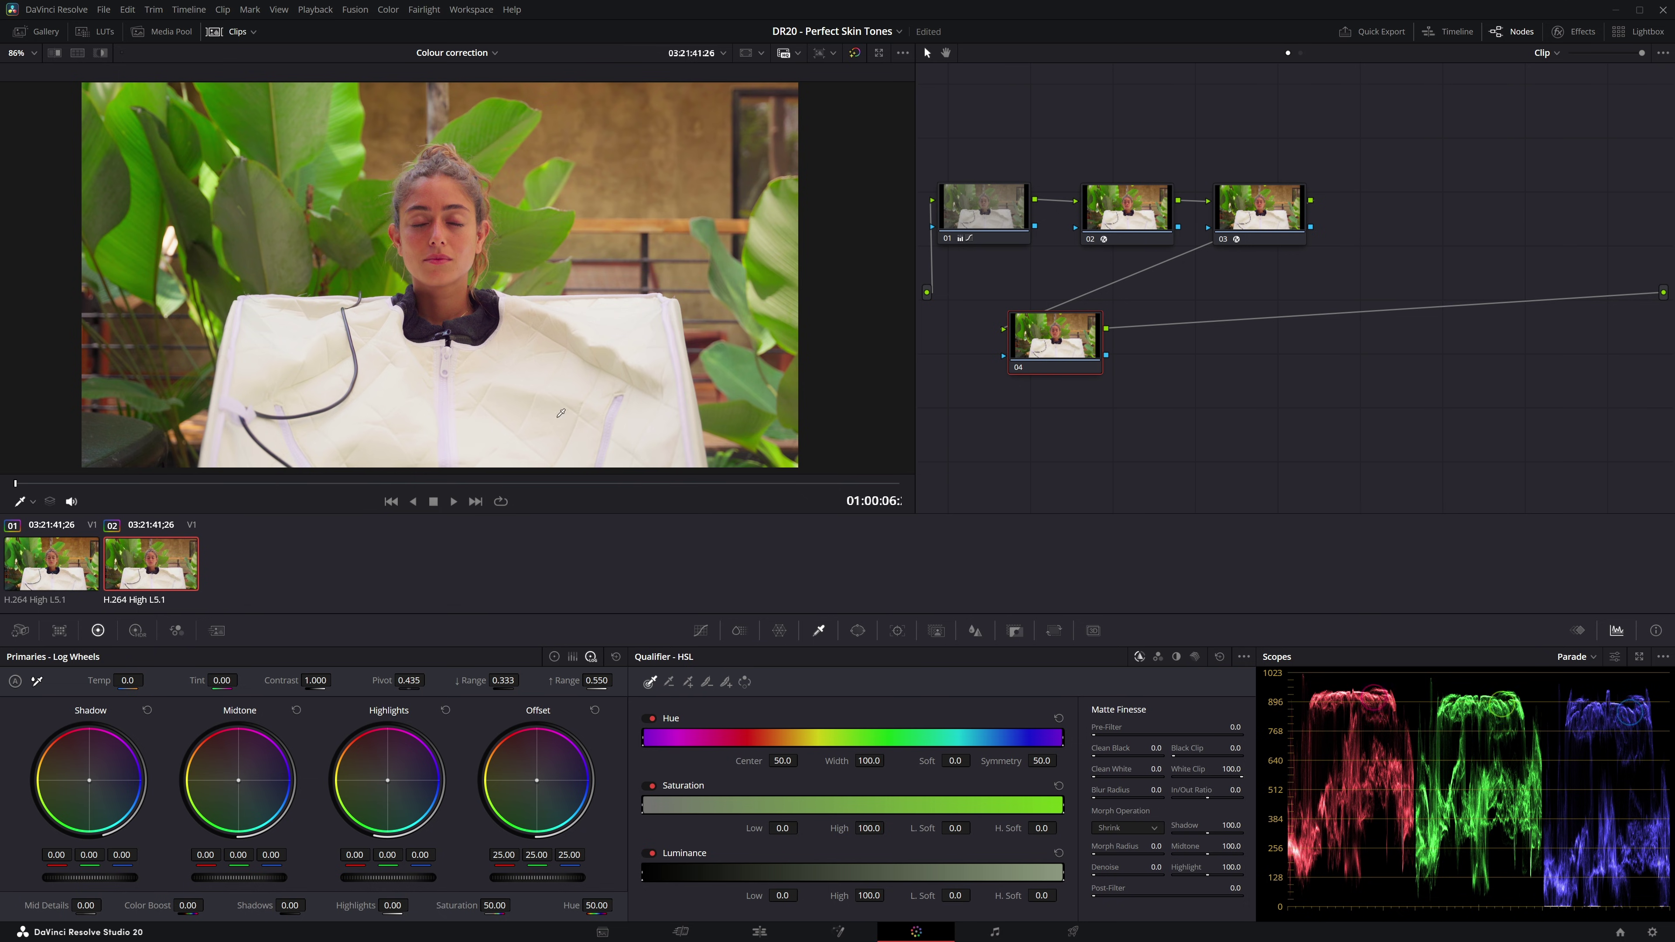
pyautogui.click(463, 235)
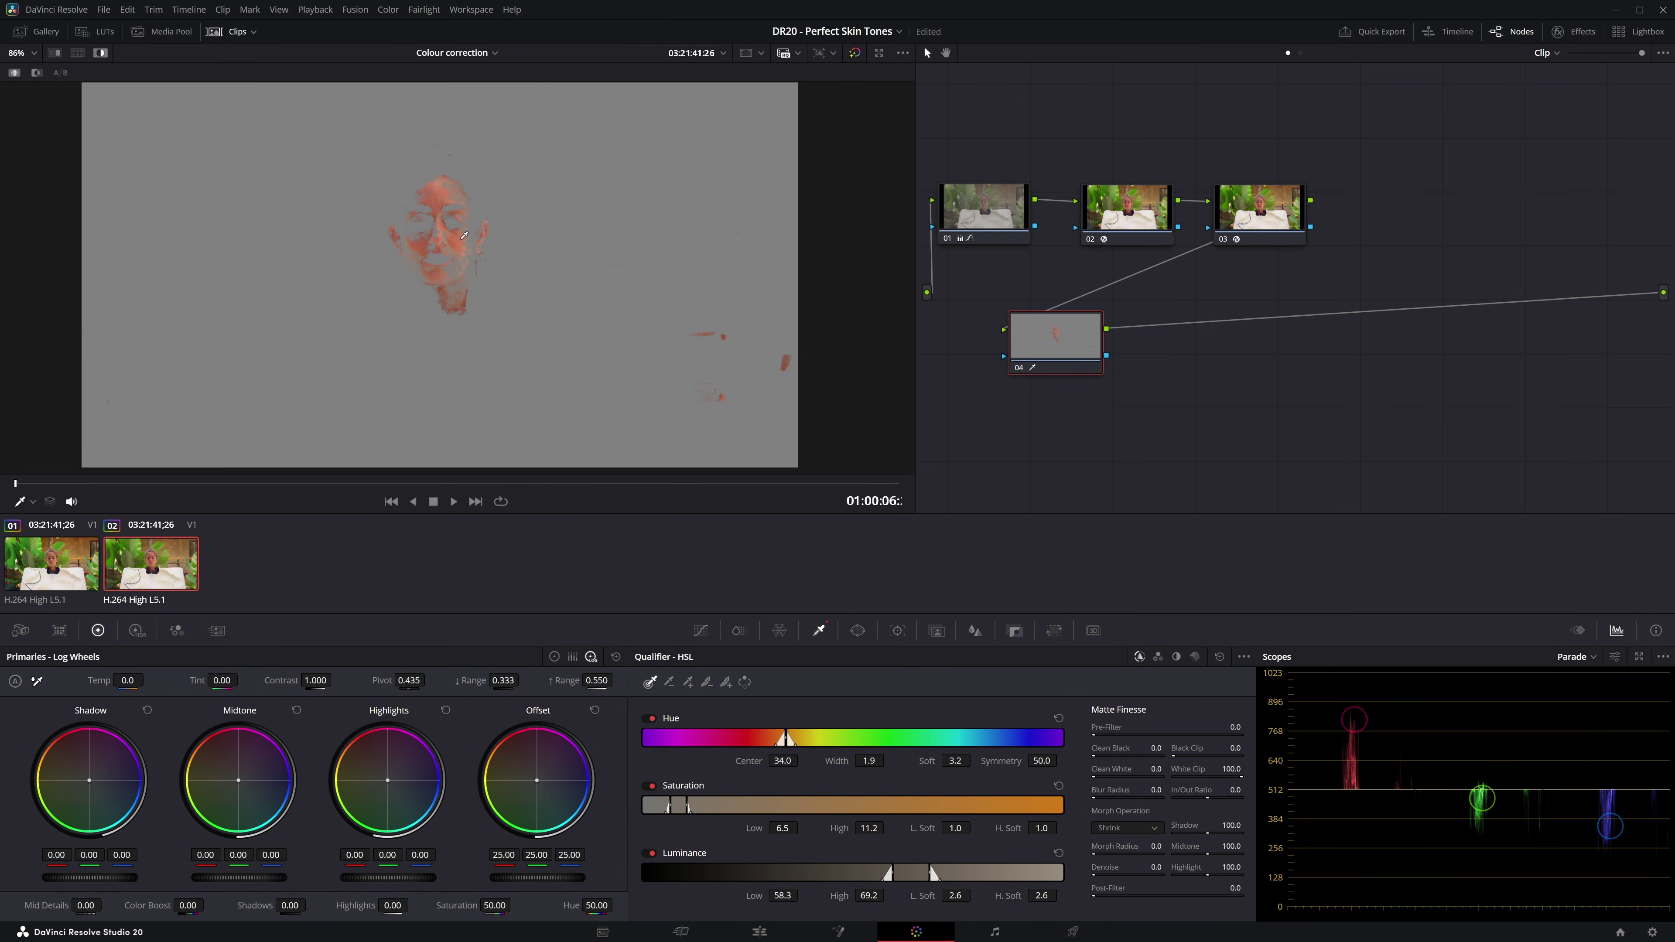
pyautogui.click(102, 55)
pyautogui.click(101, 54)
# Step: Widen the skin qualifier's hue, add more face samples, and raise the saturation range
pyautogui.moveTo(785, 737); pyautogui.dragTo(777, 737)
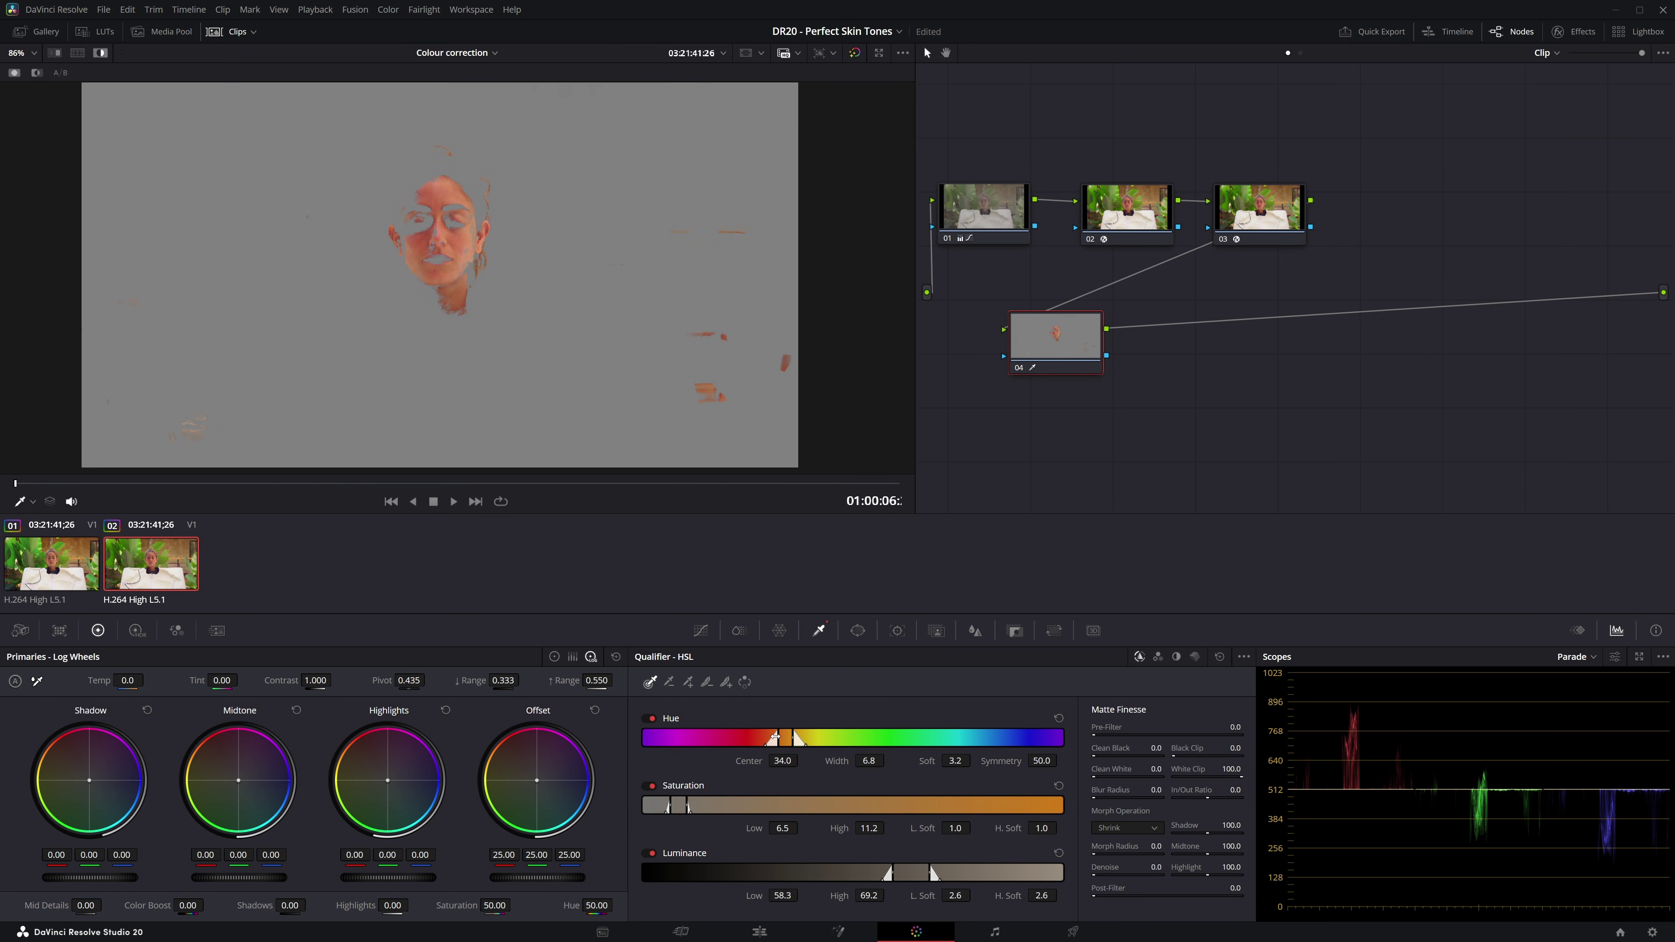
pyautogui.click(687, 682)
pyautogui.click(429, 292)
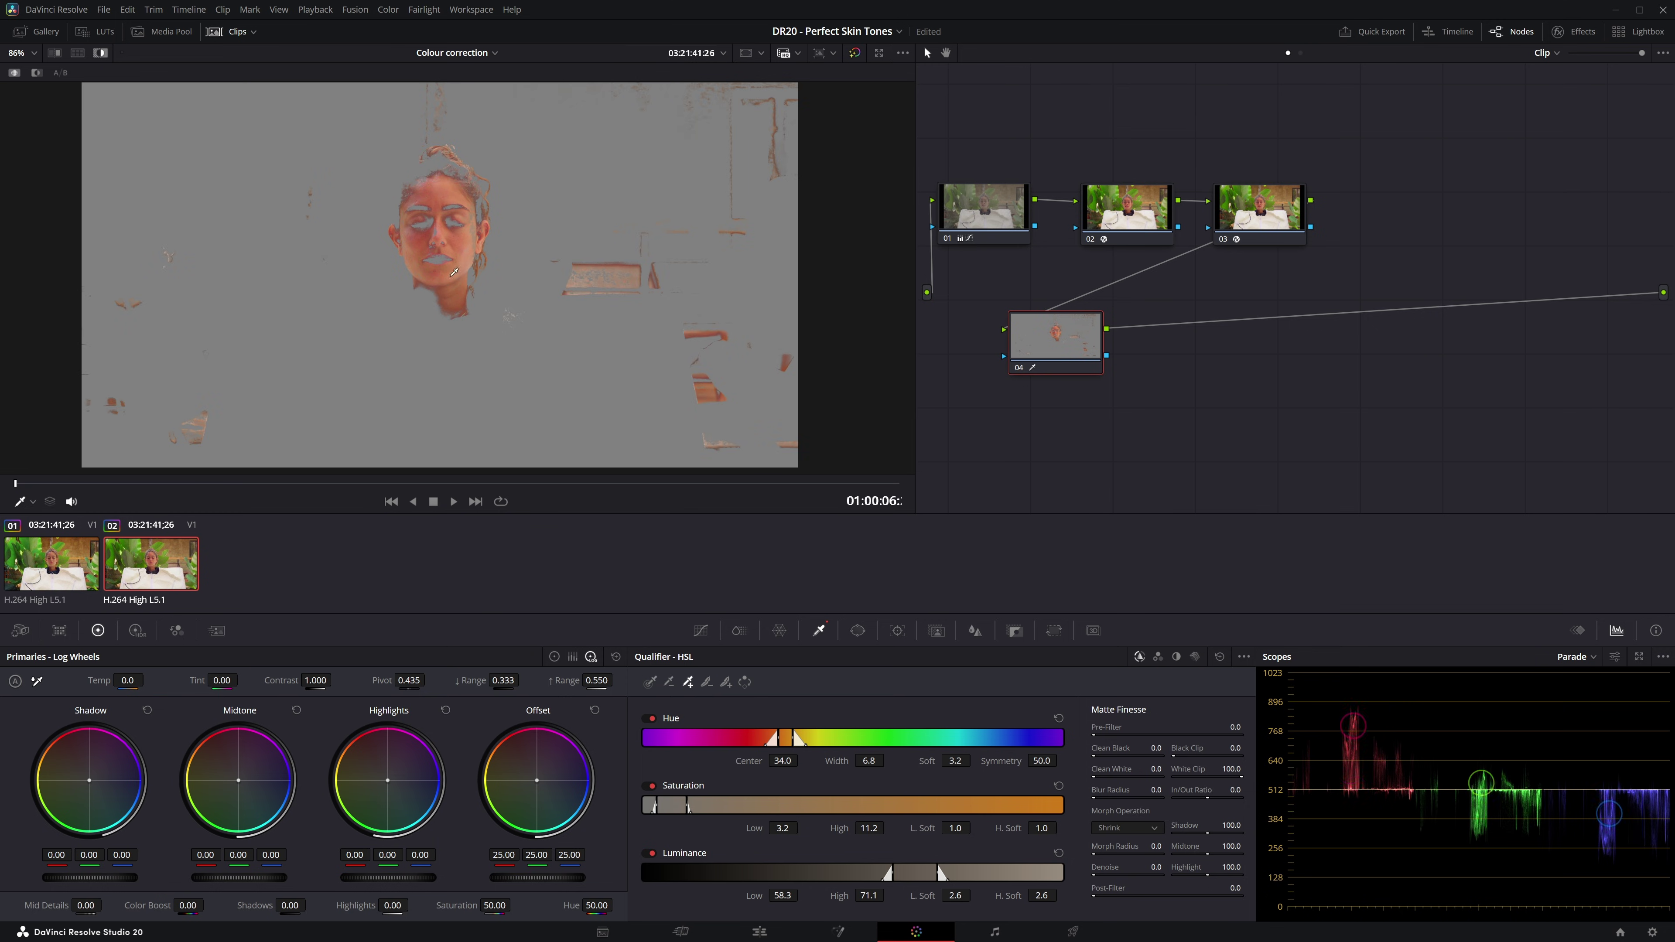
pyautogui.click(430, 291)
pyautogui.moveTo(672, 804); pyautogui.dragTo(691, 805)
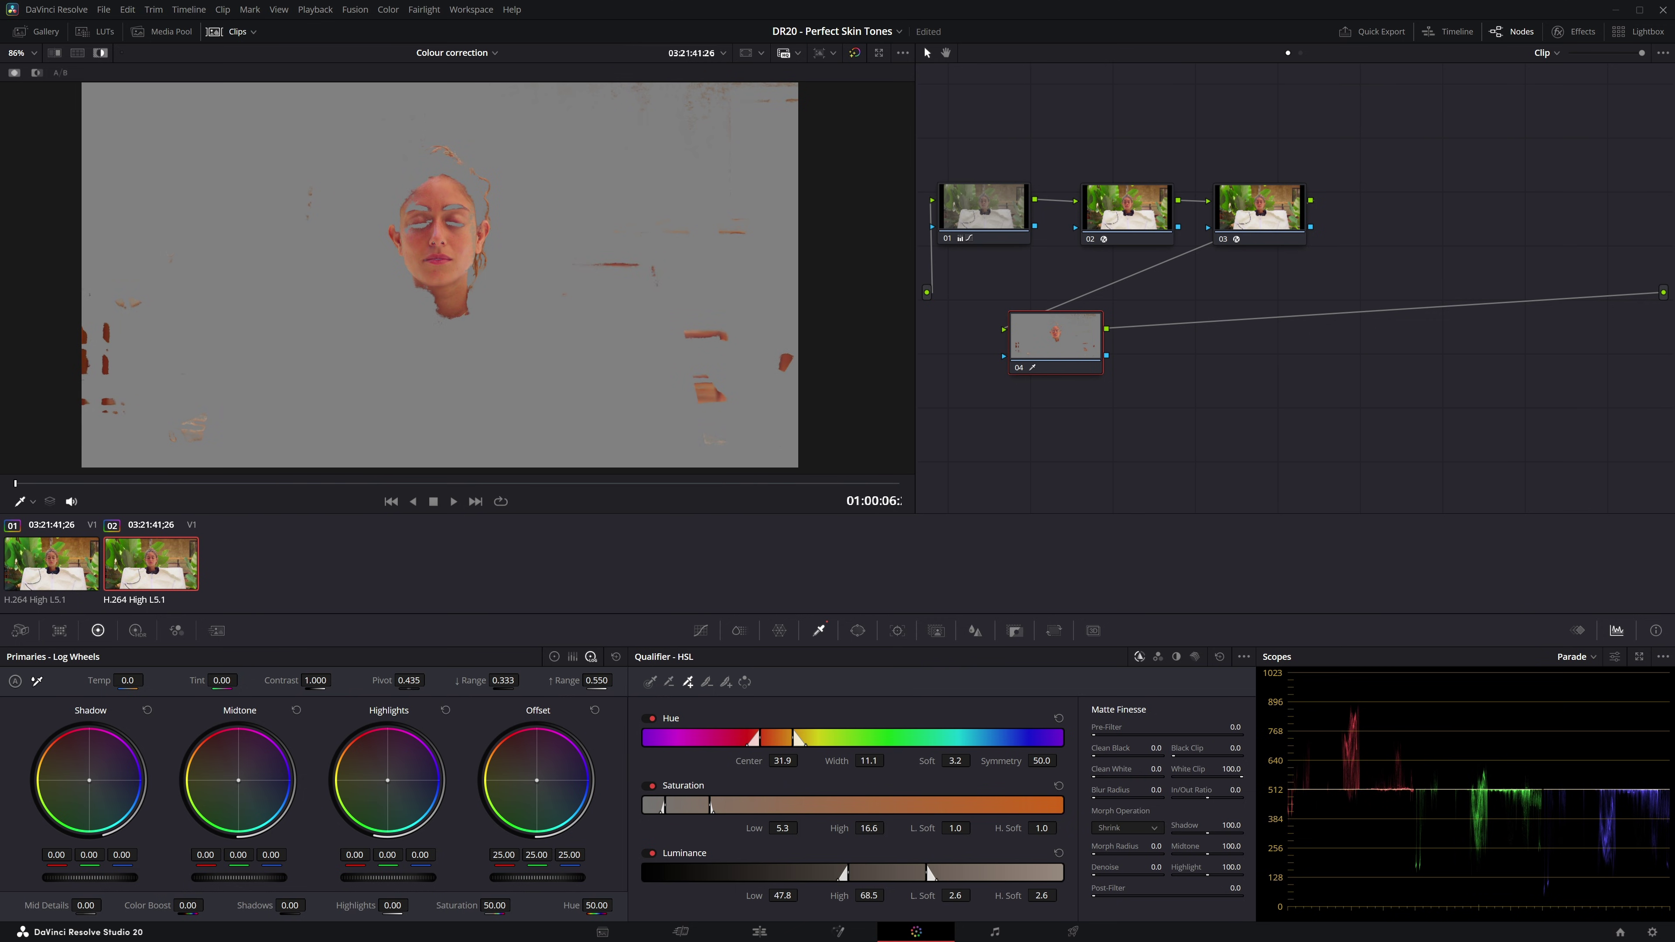
# Step: Clean matte speckle with Clean White and Clean Black 20.6, checking a later frame
pyautogui.moveTo(1094, 756); pyautogui.dragTo(1096, 756)
pyautogui.moveTo(1100, 777); pyautogui.dragTo(1100, 776)
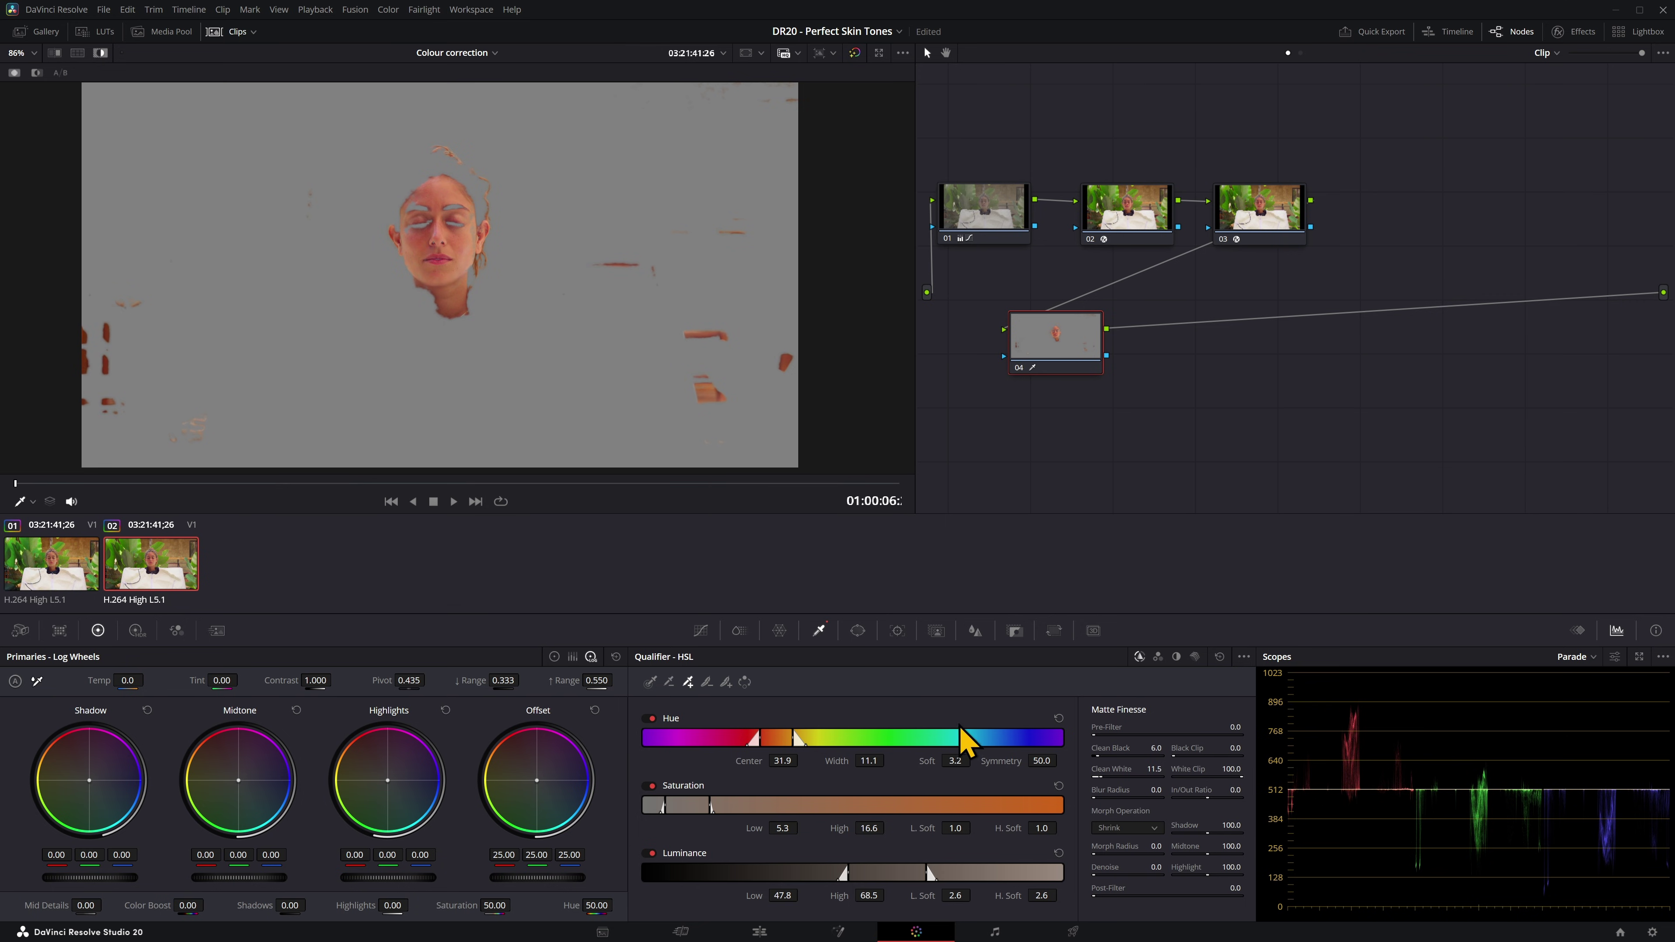
pyautogui.click(476, 226)
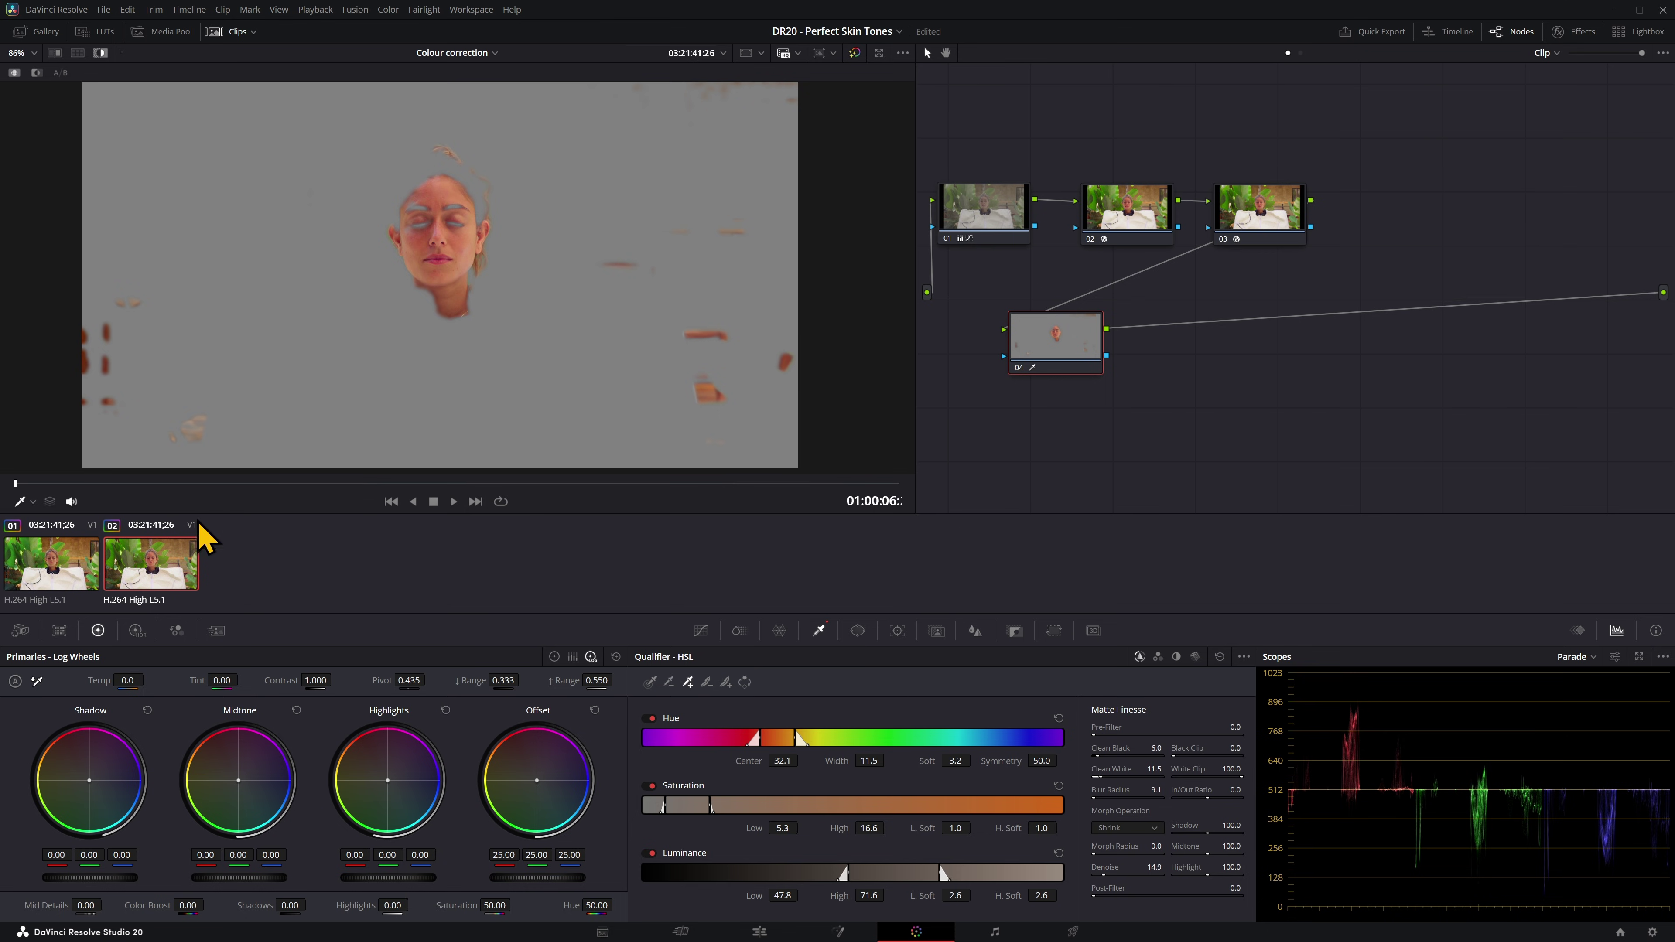
pyautogui.moveTo(310, 484); pyautogui.dragTo(377, 484)
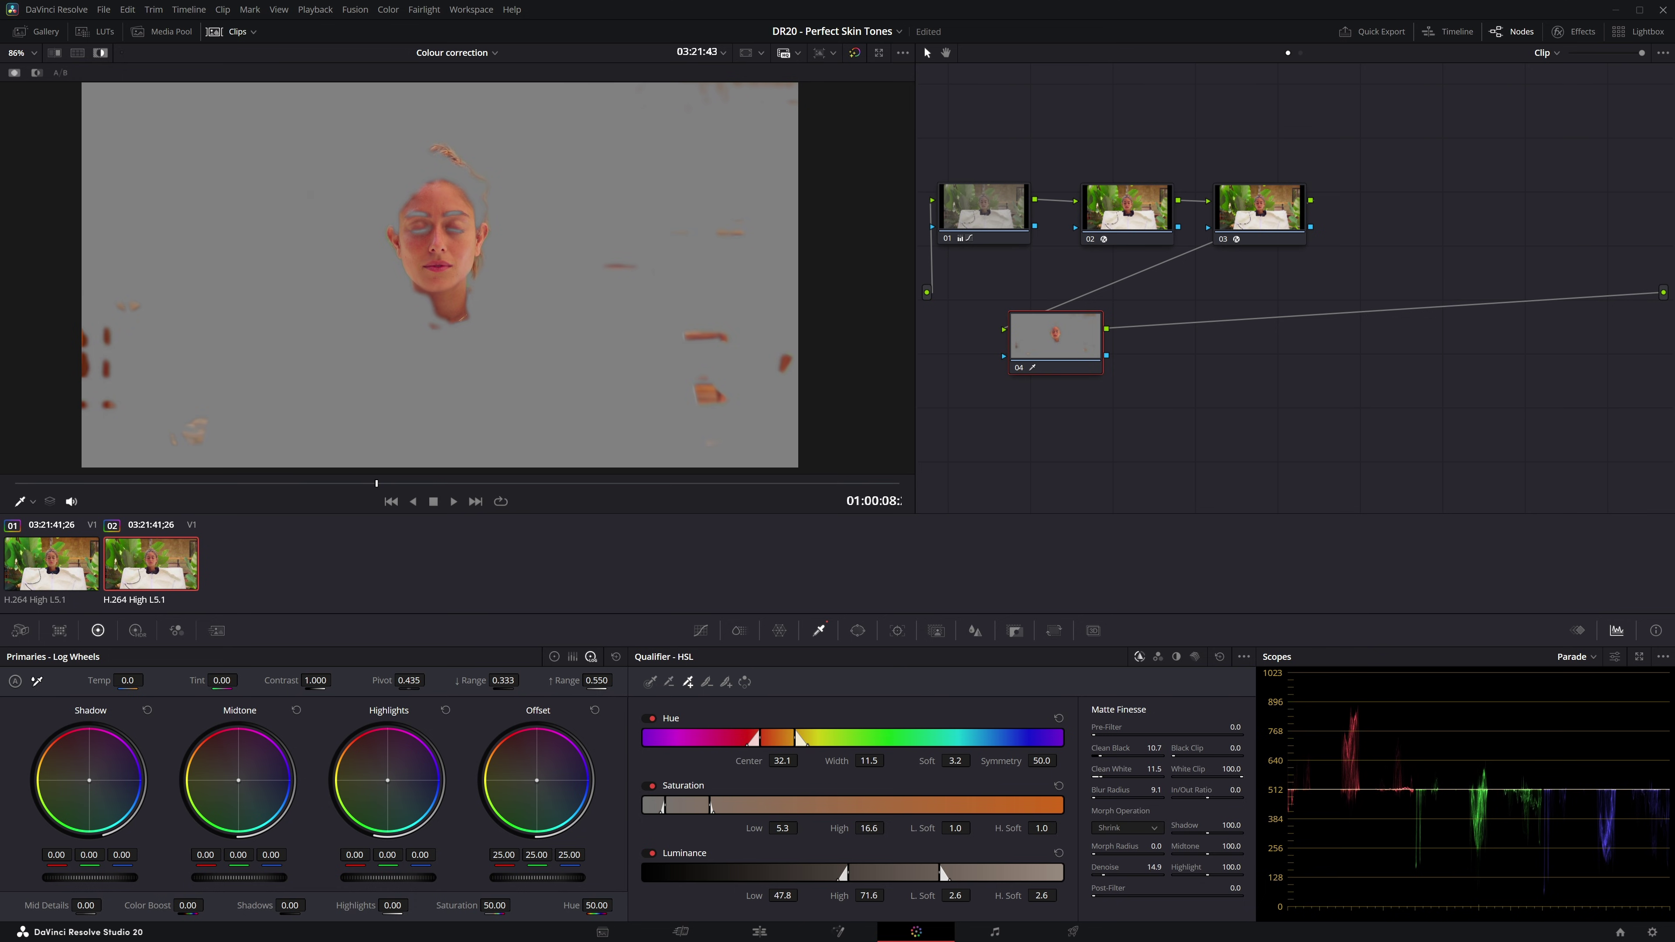
pyautogui.moveTo(1154, 747); pyautogui.dragTo(1162, 748)
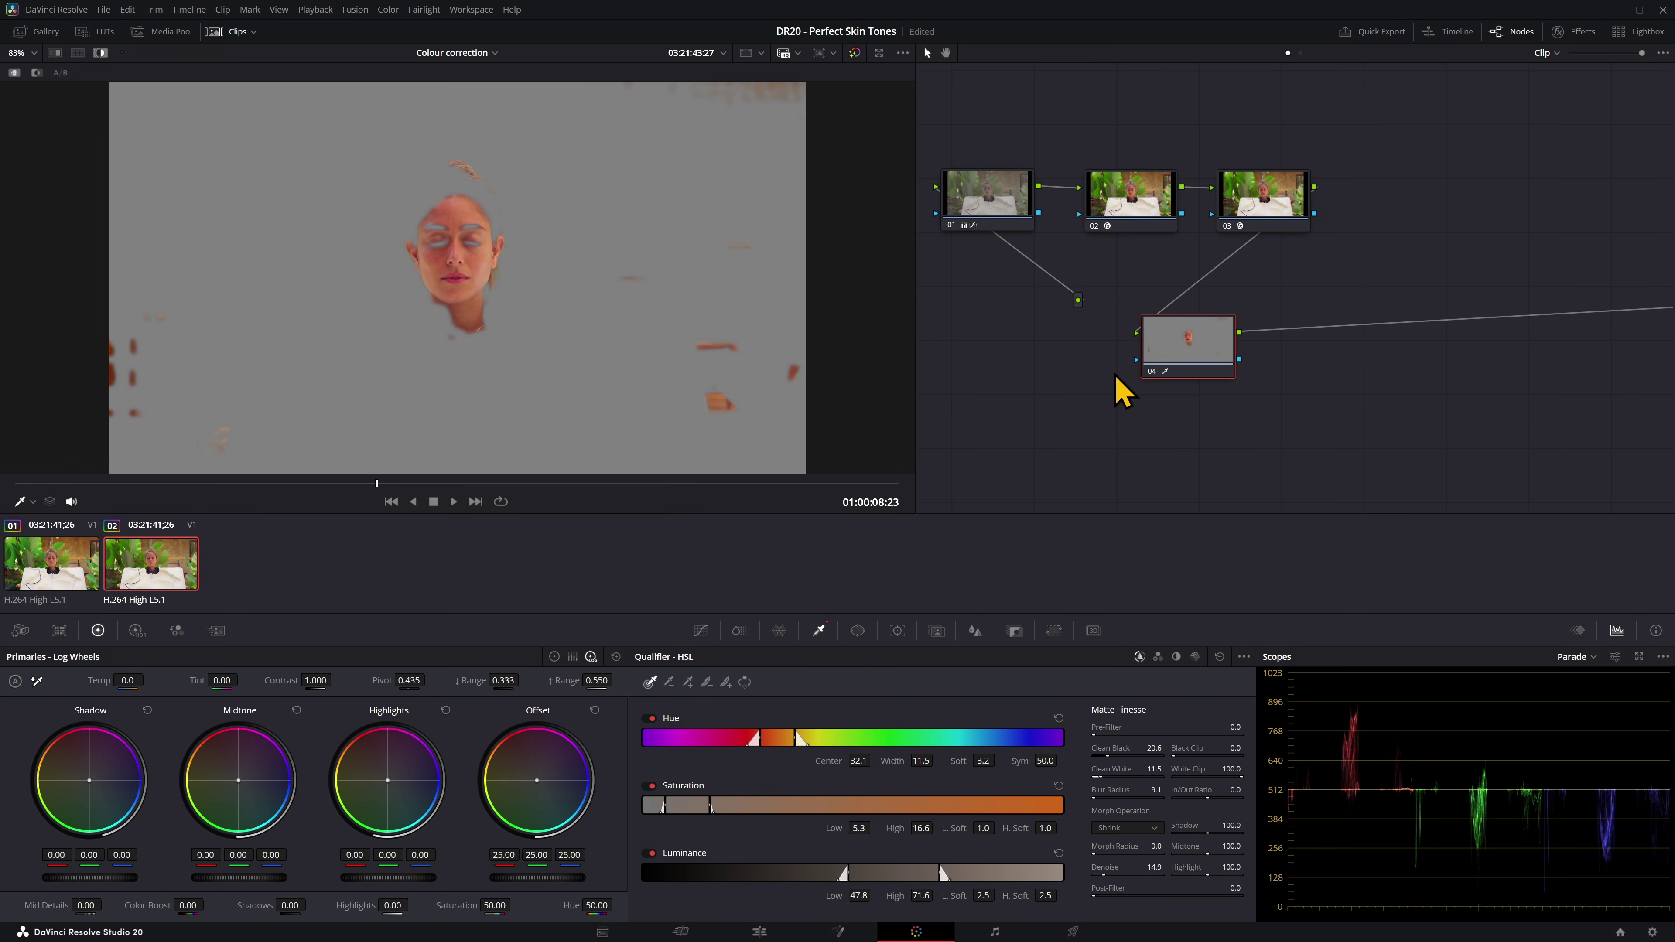
# Step: Expand scopes into a larger floating view with Display Qualifier Focus markers and Vectorscope settings
pyautogui.click(1640, 658)
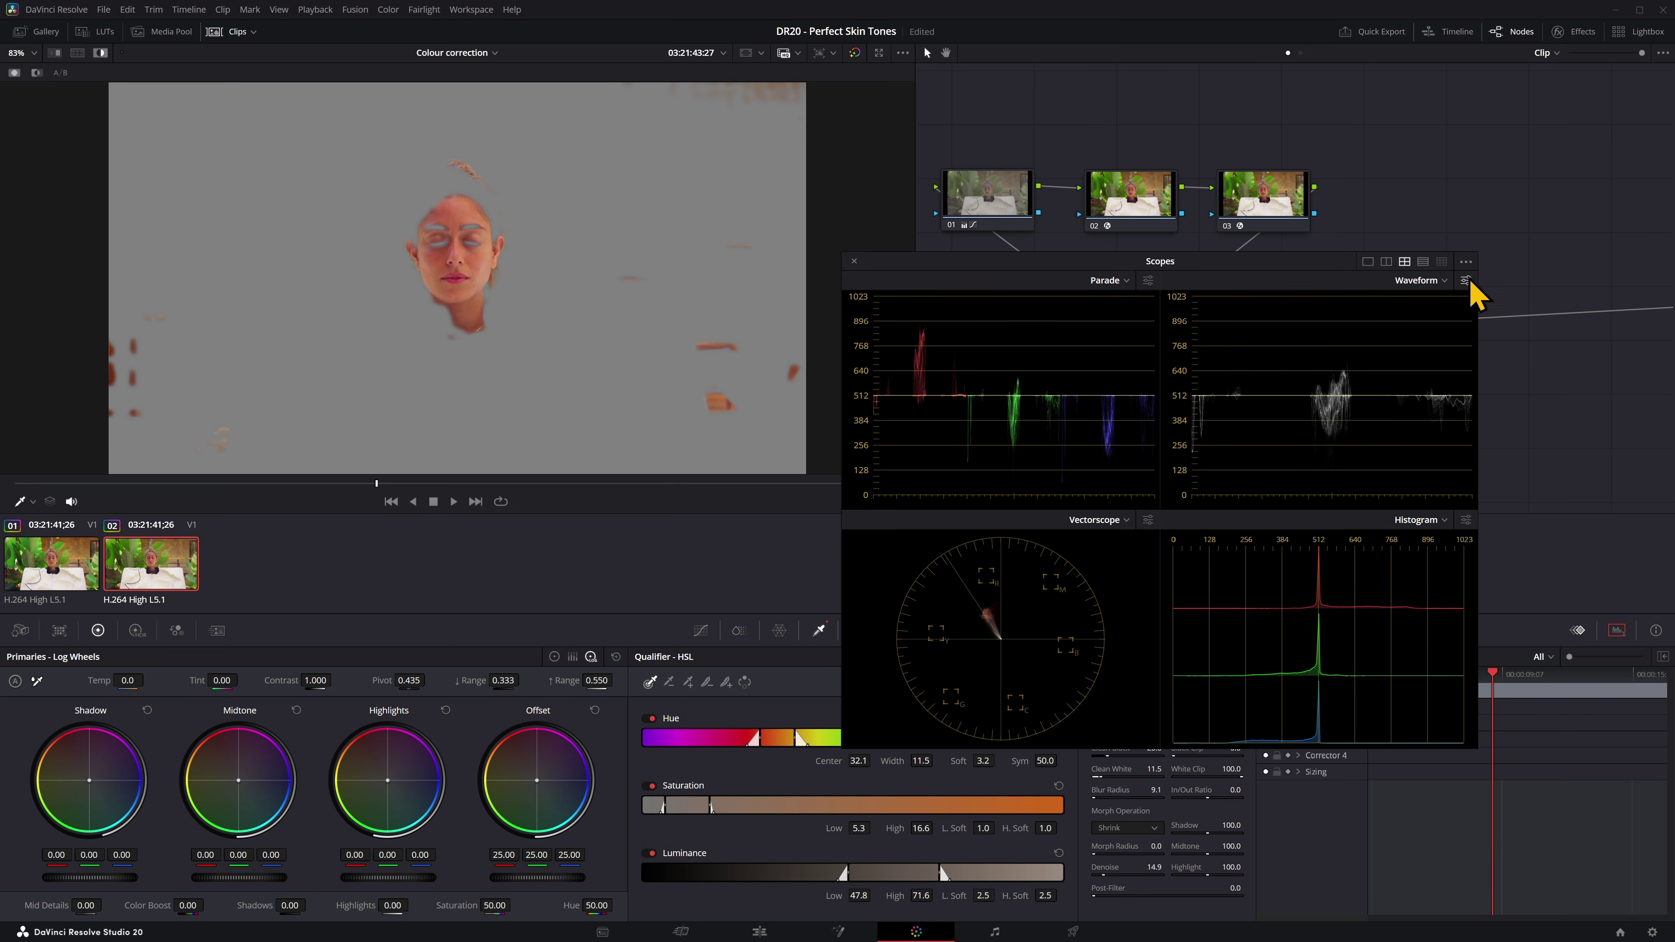
pyautogui.click(1465, 262)
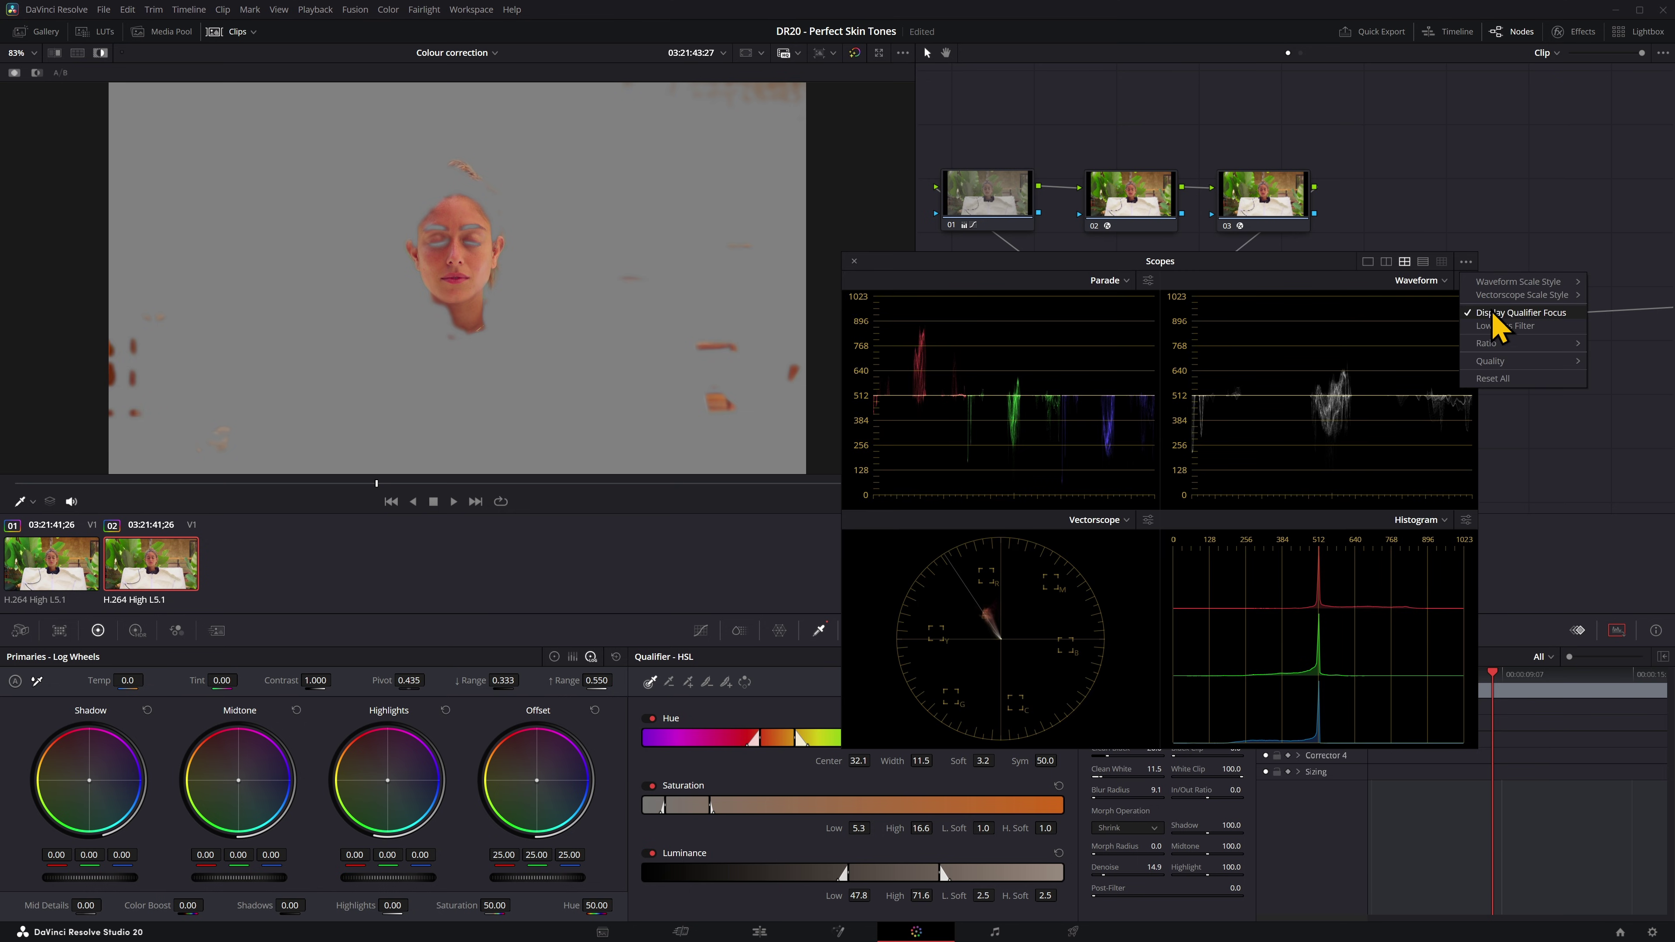
pyautogui.click(956, 290)
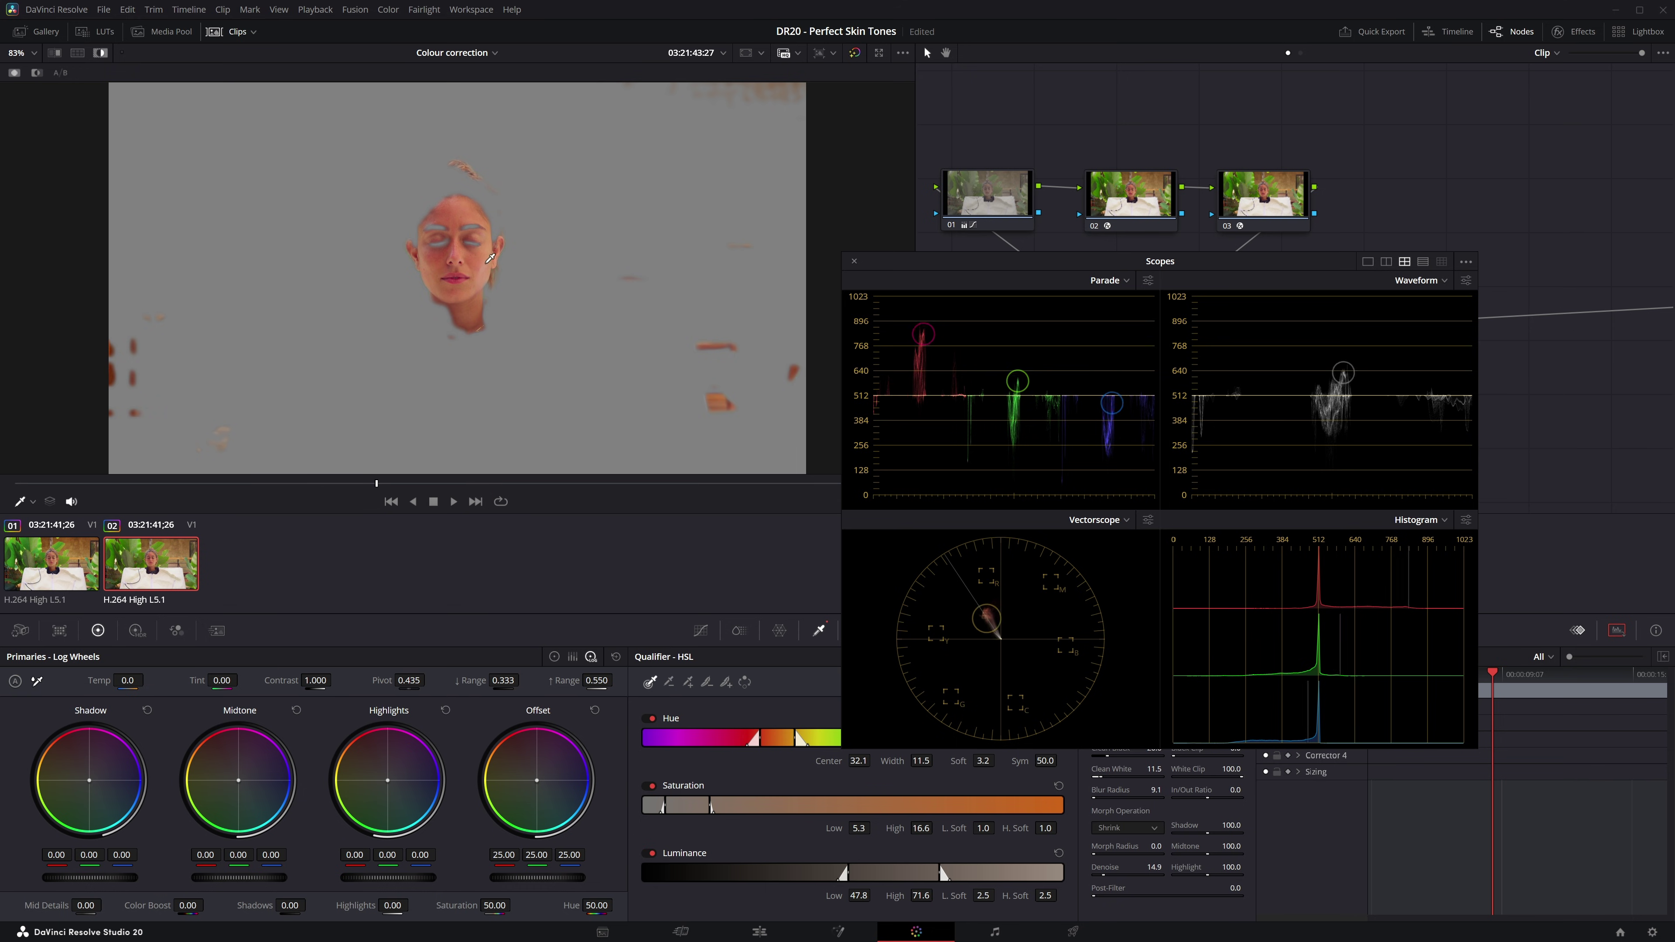
pyautogui.click(1148, 520)
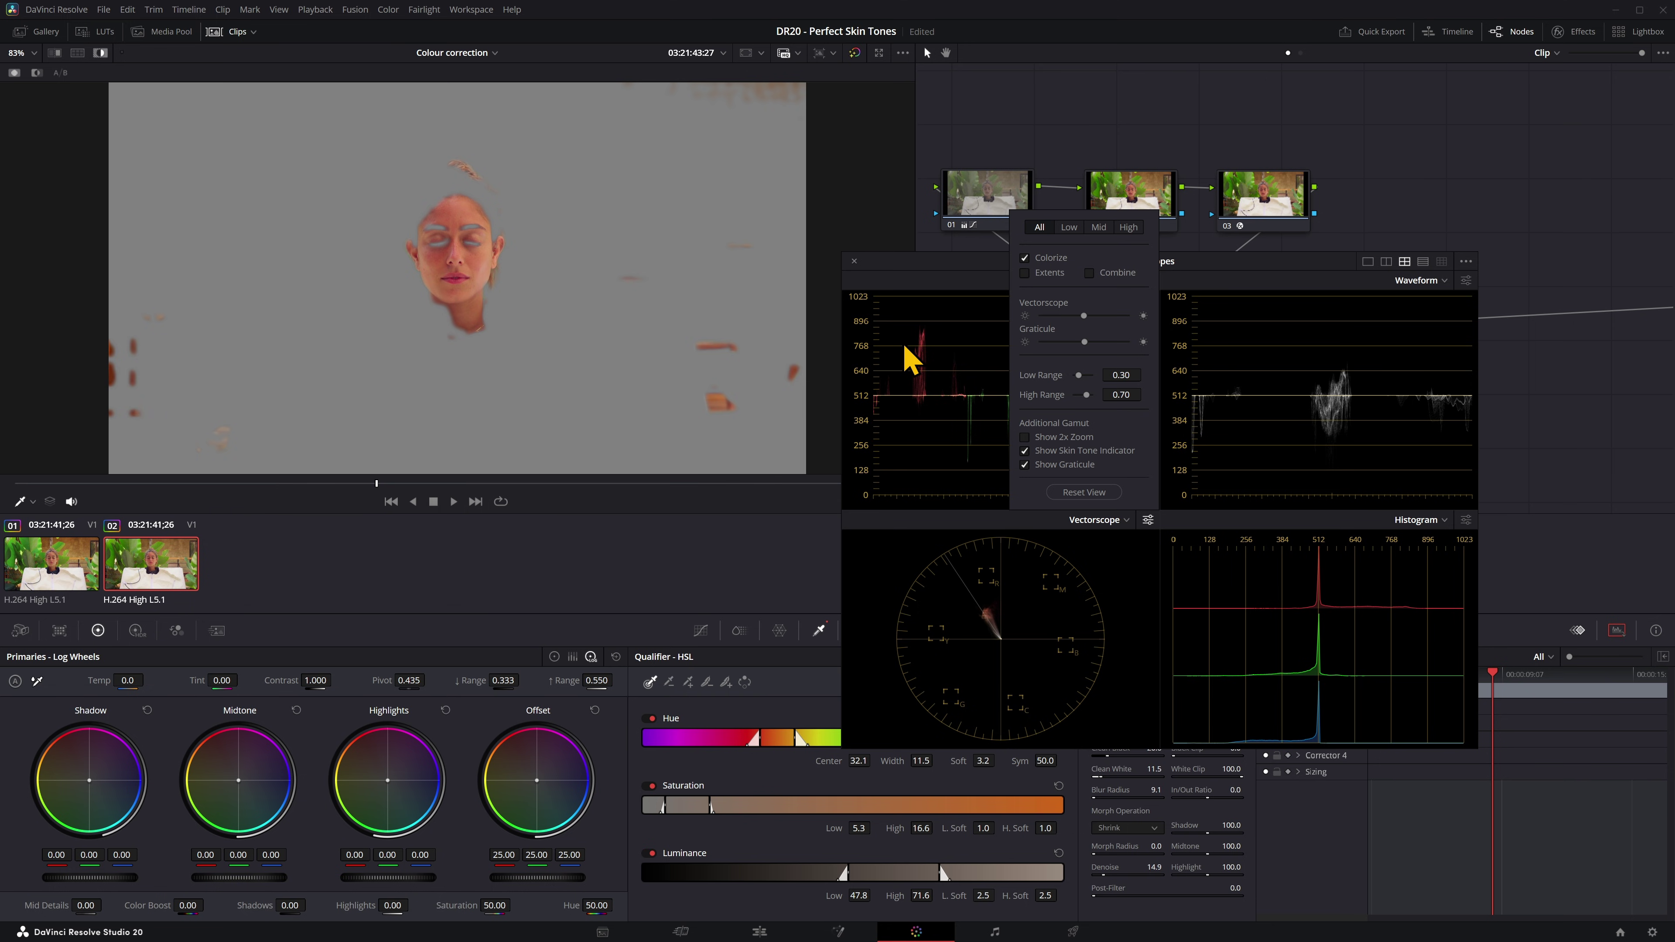
# Step: Limit node 04's skin selection to a small Circle window on the face
pyautogui.click(912, 359)
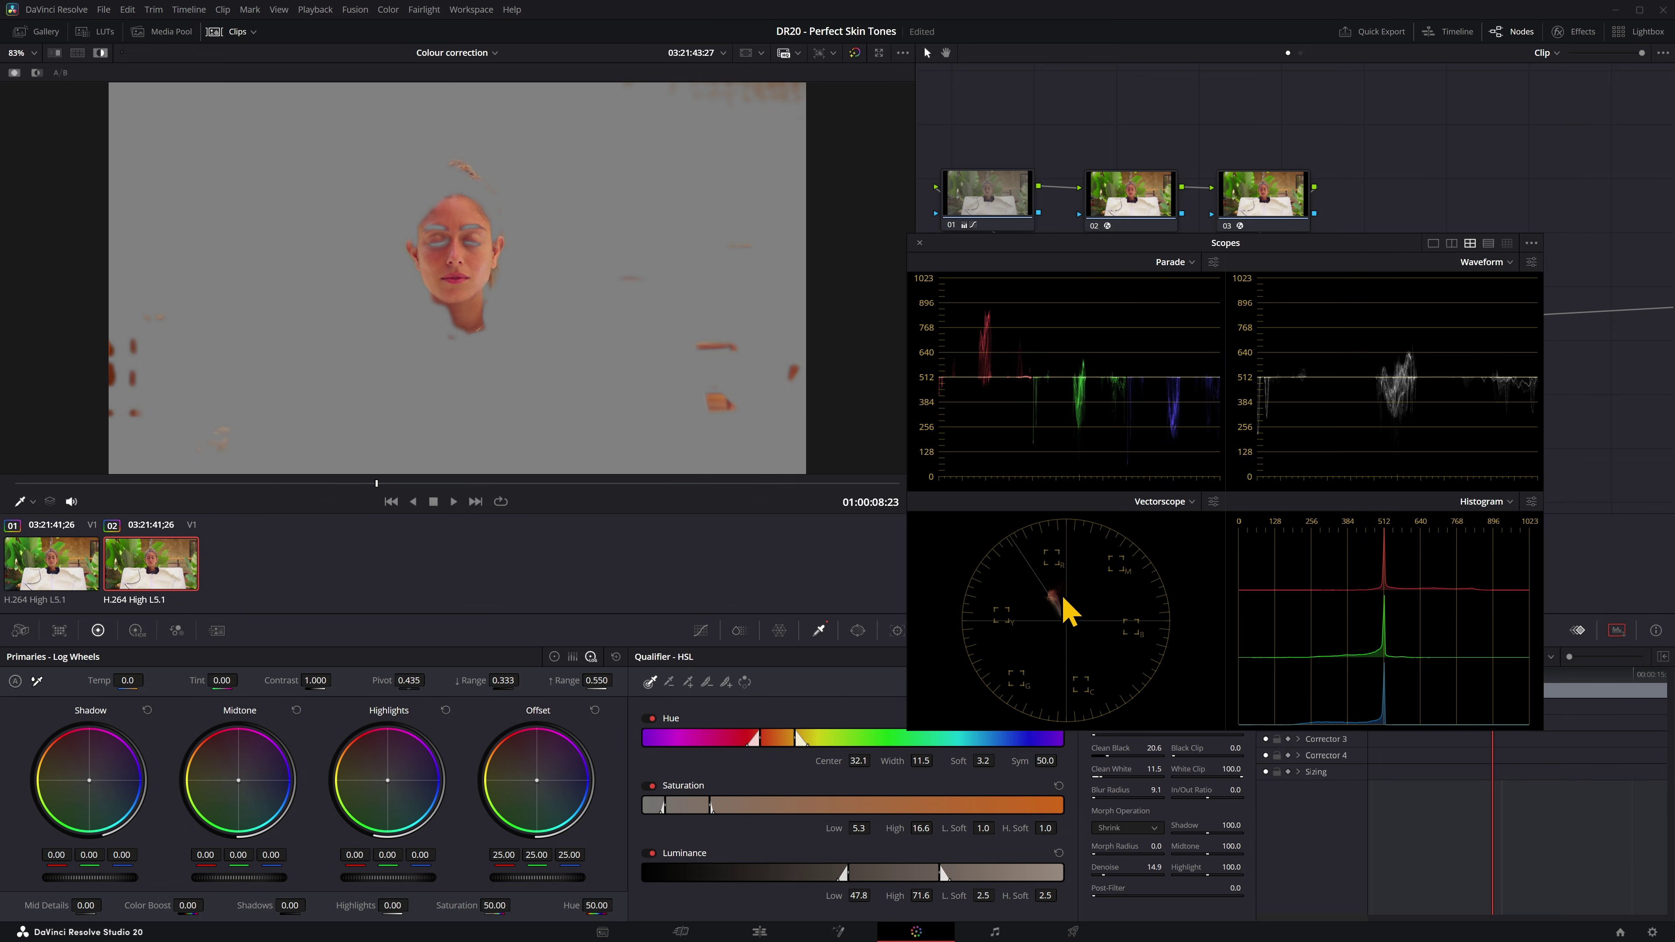
pyautogui.click(858, 630)
pyautogui.click(657, 749)
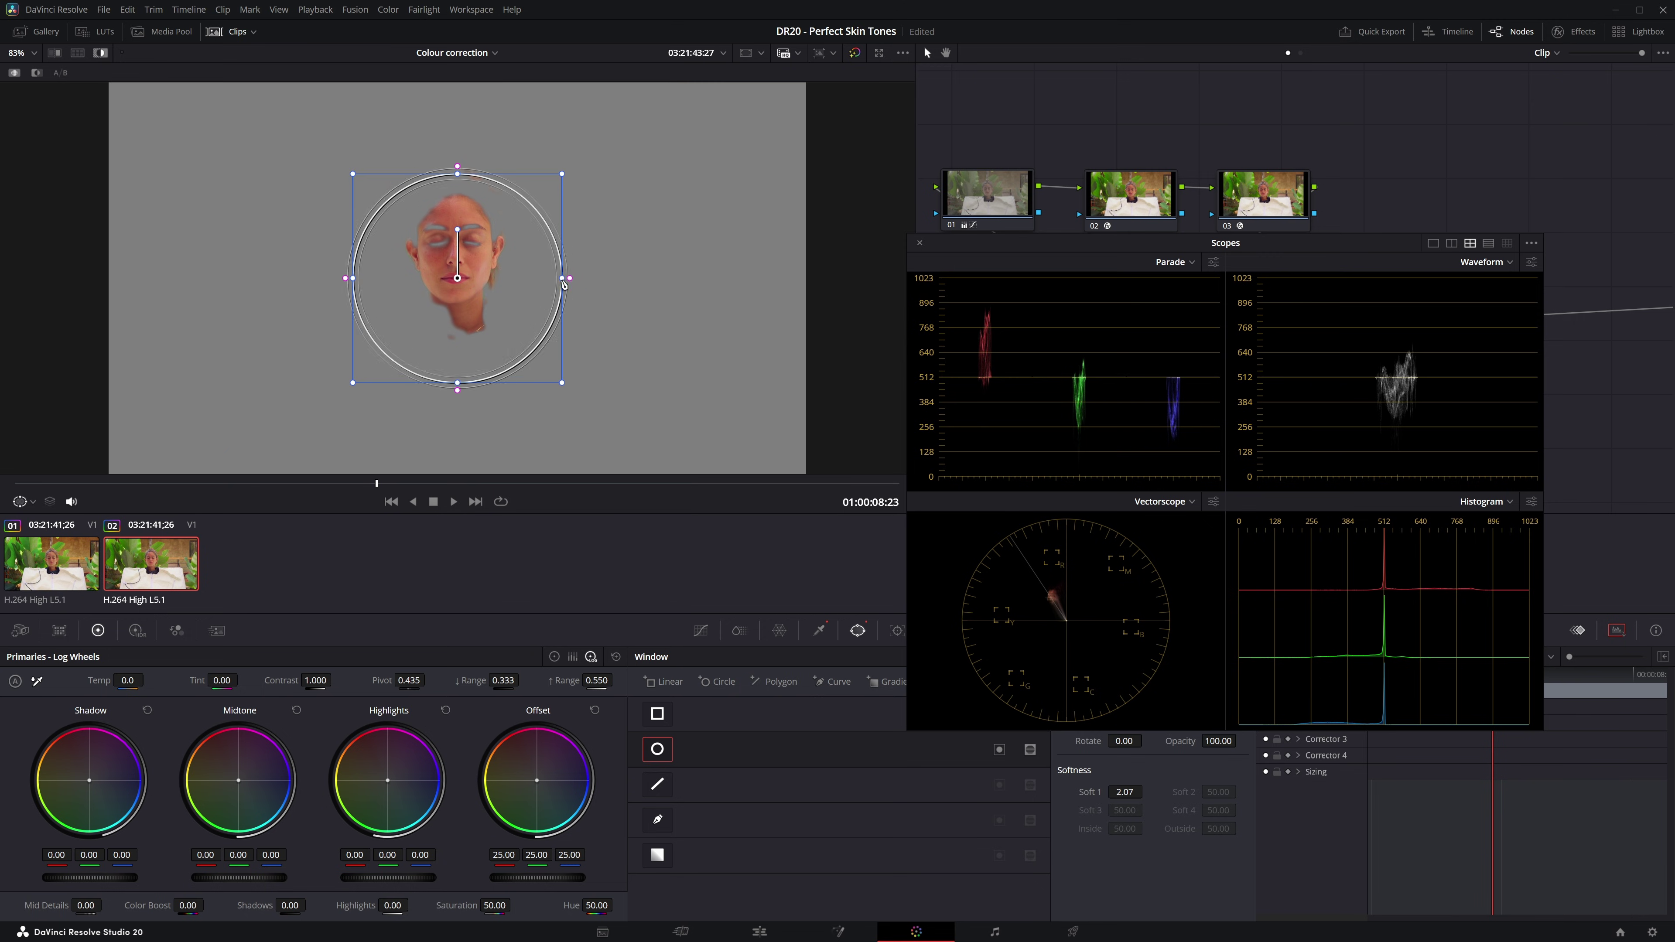
pyautogui.moveTo(563, 179); pyautogui.dragTo(467, 237)
# Step: Raise the vectorscope brightness slider to brighten the trace
pyautogui.click(1213, 501)
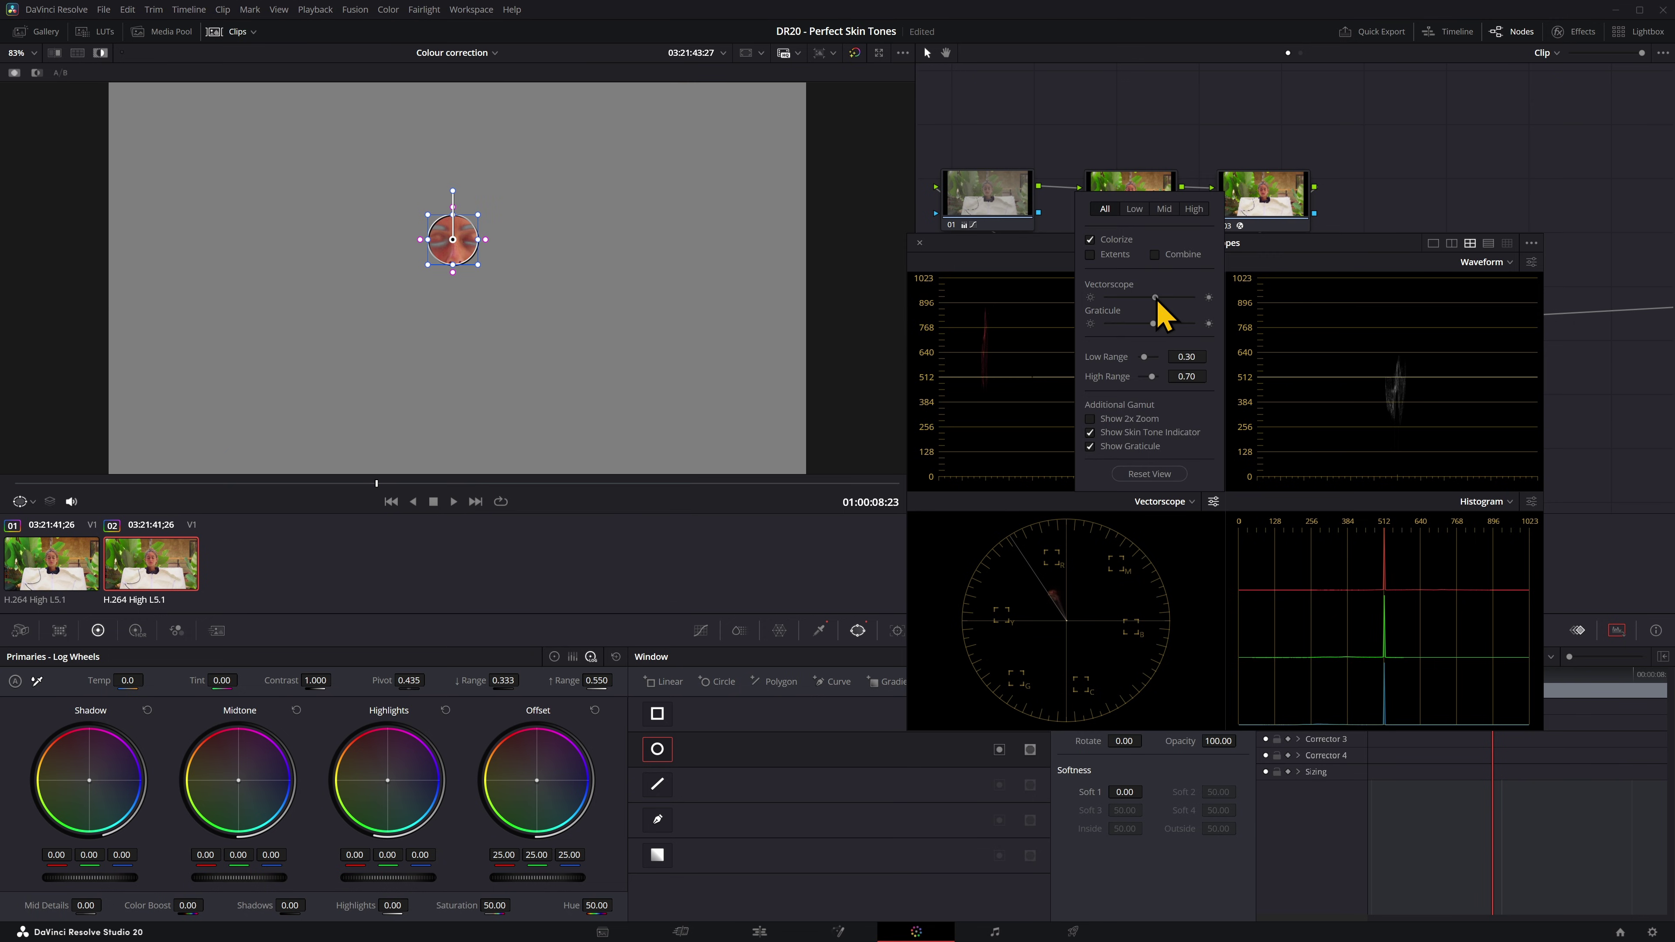
pyautogui.moveTo(1157, 303); pyautogui.dragTo(1196, 304)
pyautogui.click(1079, 617)
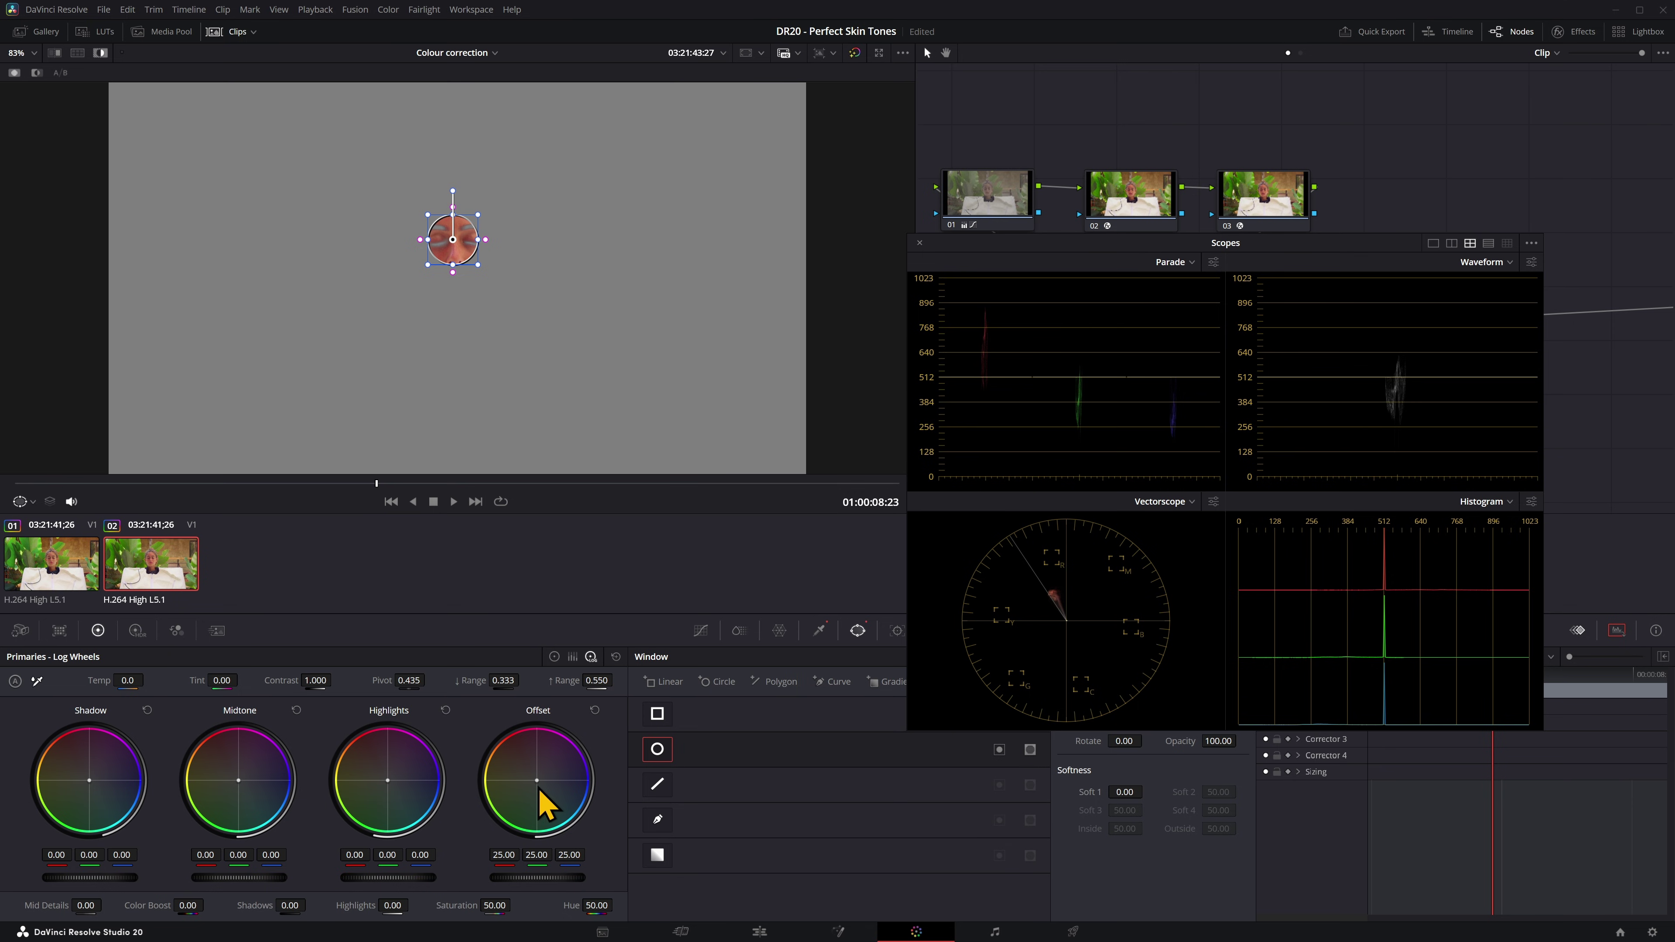
# Step: Set node 04's Offset to 21.68 / 26.32 / 21.35, pulling the skin away from red and blue
pyautogui.moveTo(537, 783); pyautogui.dragTo(534, 784)
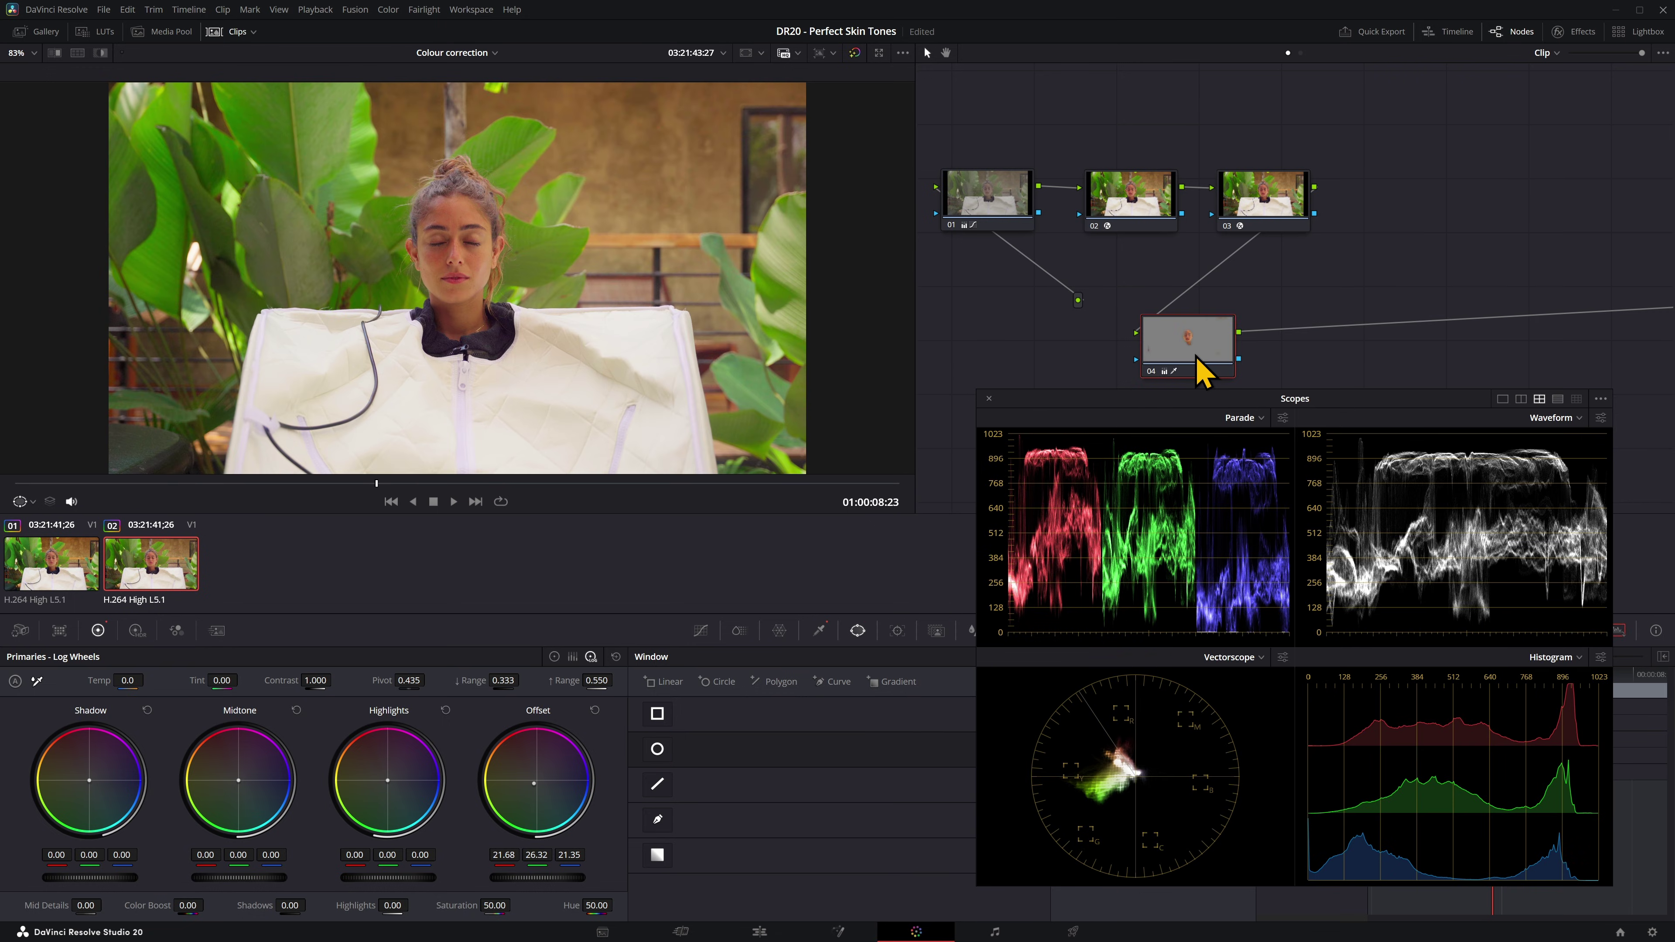
# Step: With the highlight view on, set skin midtones to 0.12 / -0.04 / 0.08 and zoom out the viewer
pyautogui.hotkey('shift', 'h')
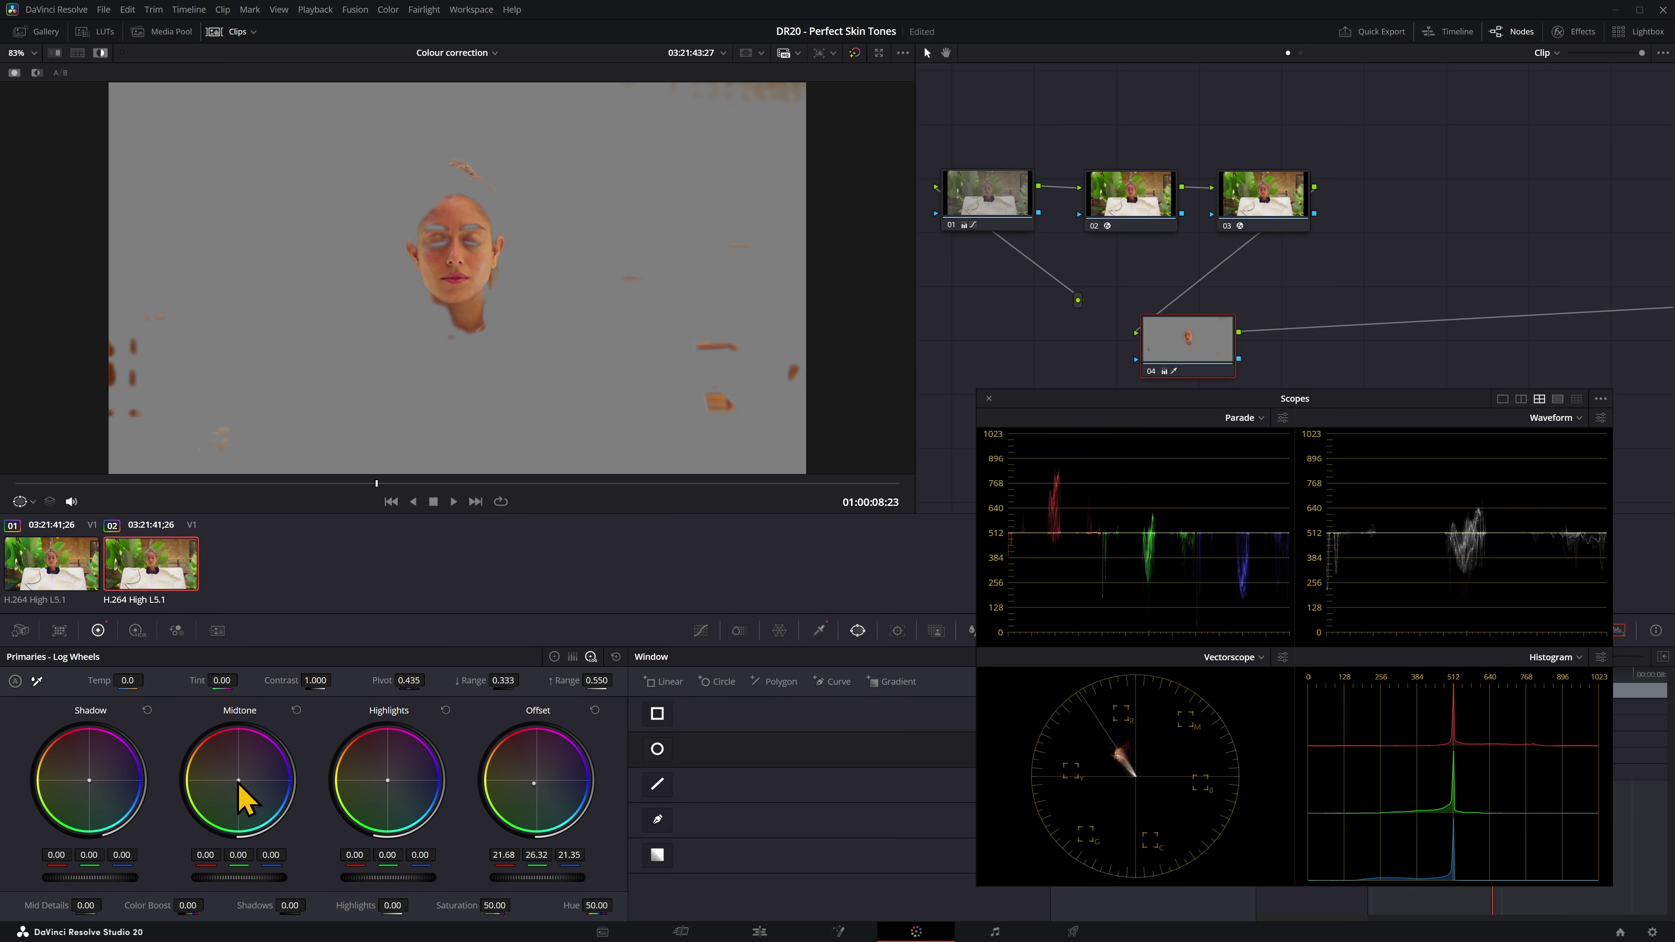
pyautogui.moveTo(238, 781); pyautogui.dragTo(238, 783)
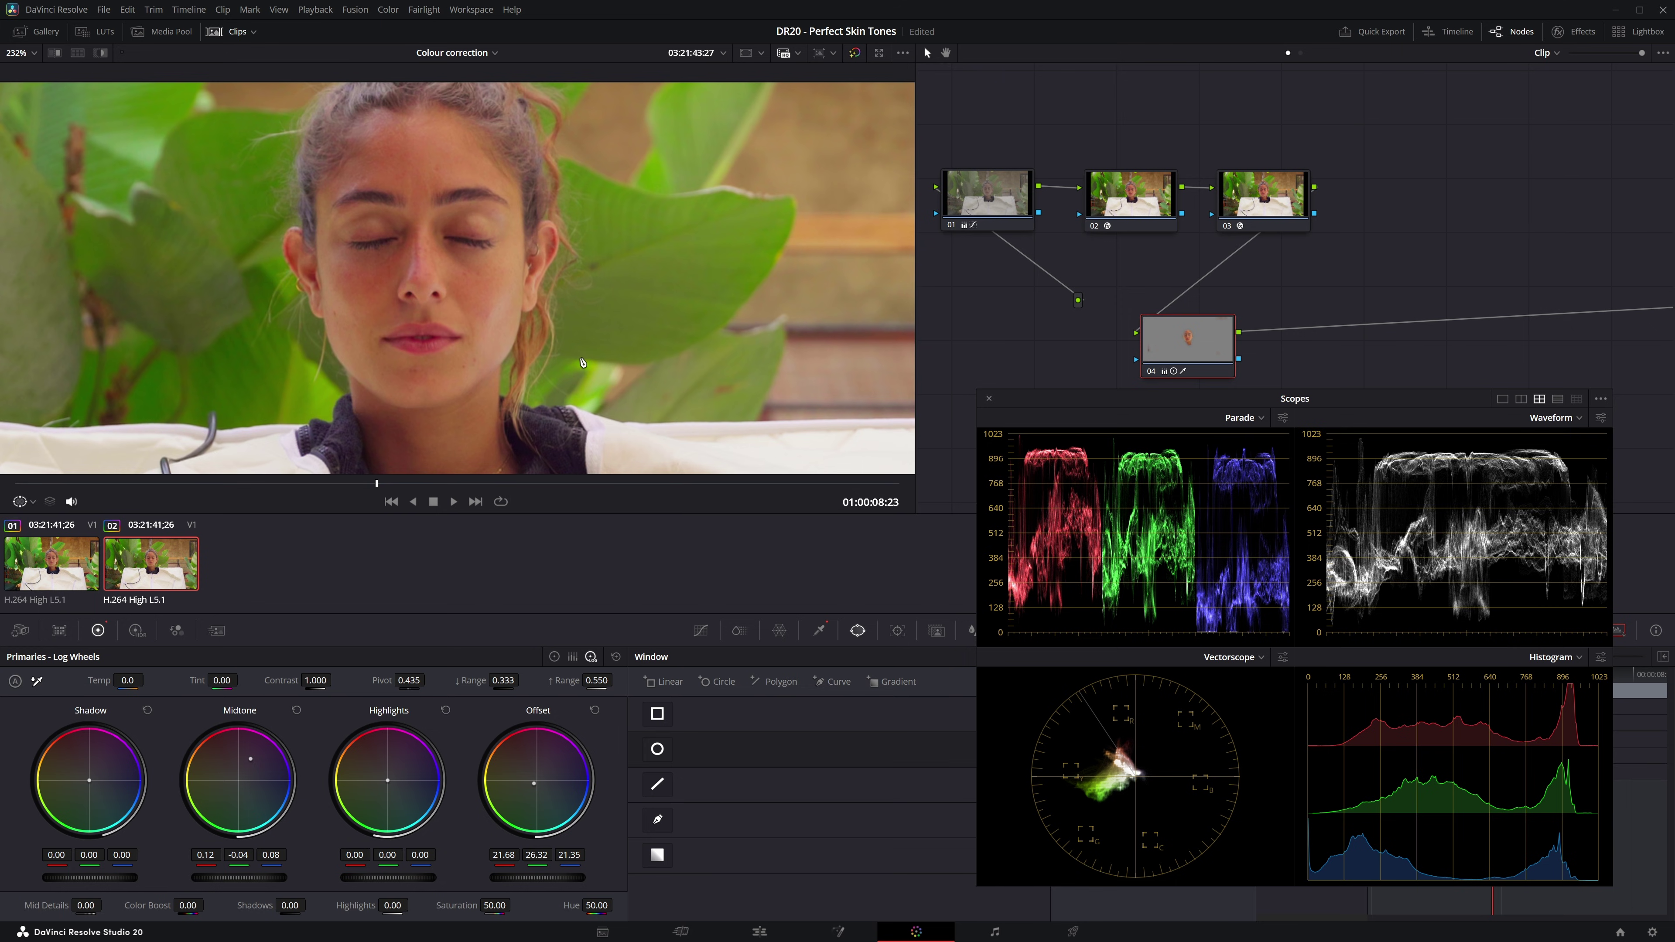
pyautogui.scroll(-5, 582, 362)
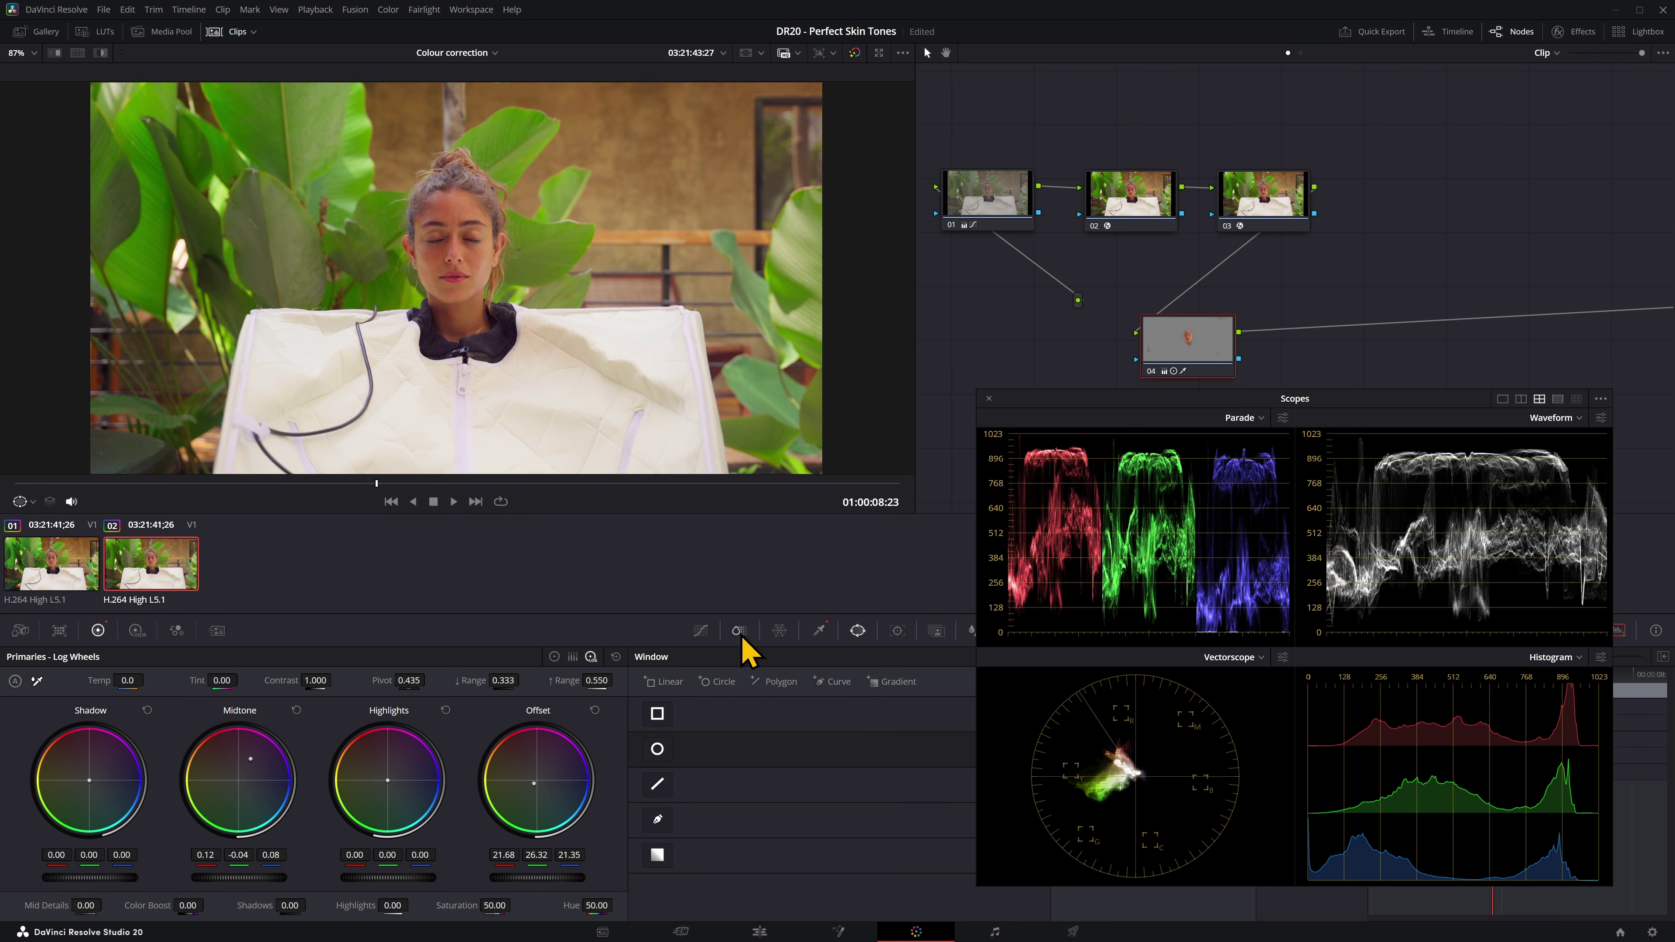
# Step: Add a slightly raised custom curve point, move node 04 left, and dock the floating scopes
pyautogui.click(701, 632)
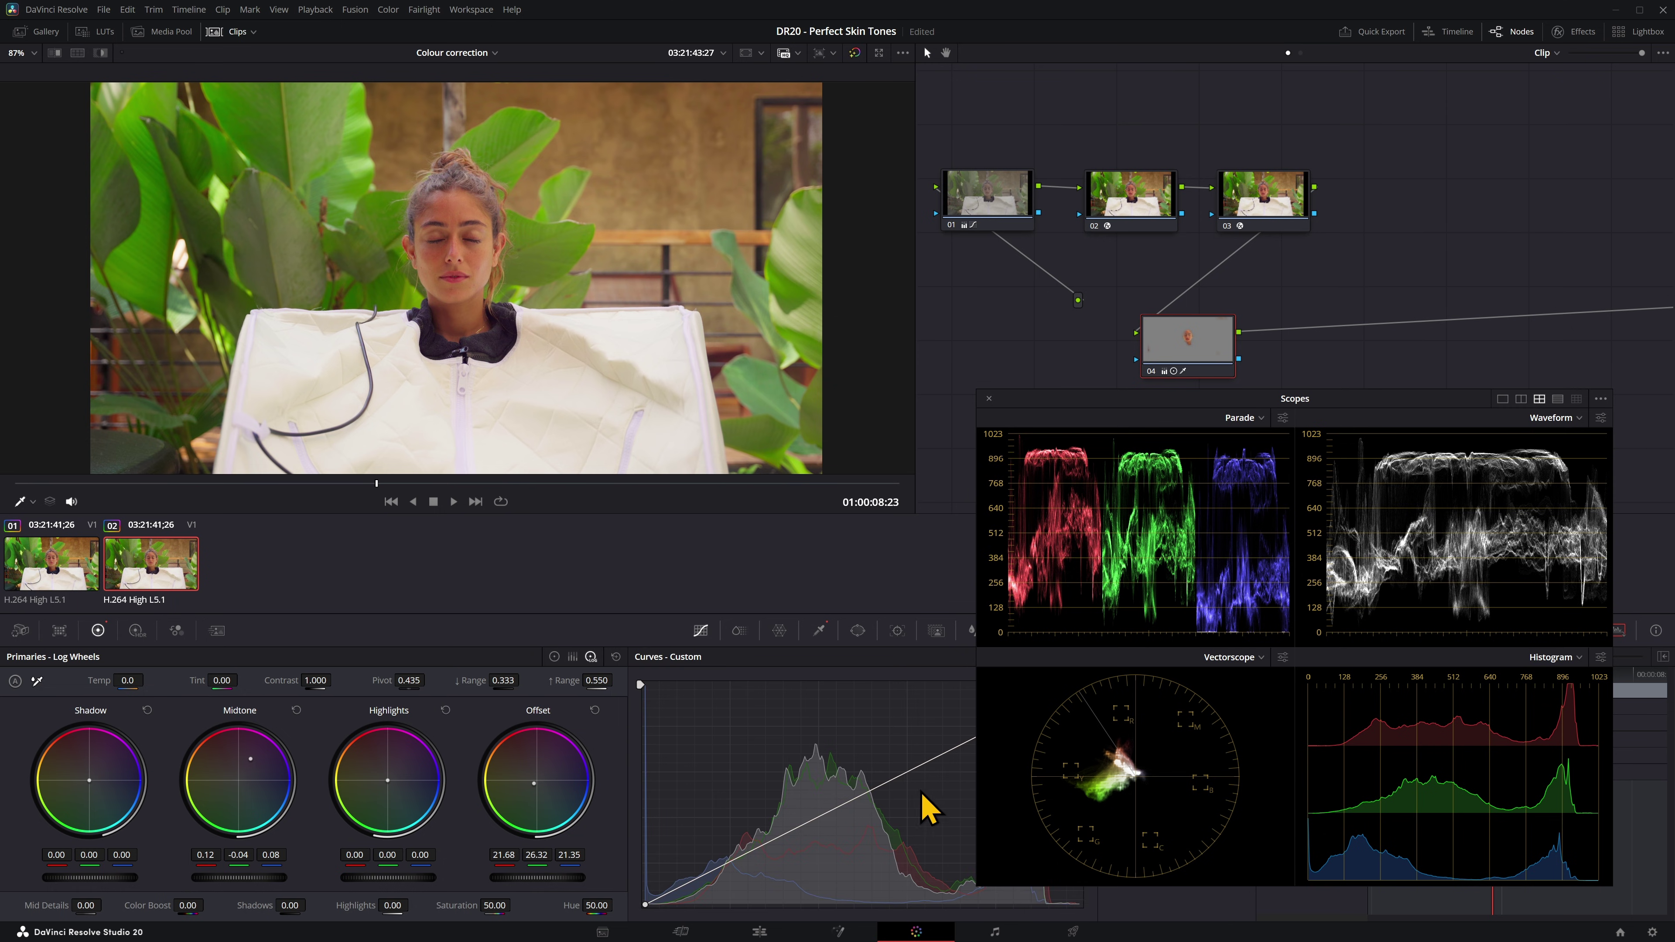
pyautogui.click(951, 745)
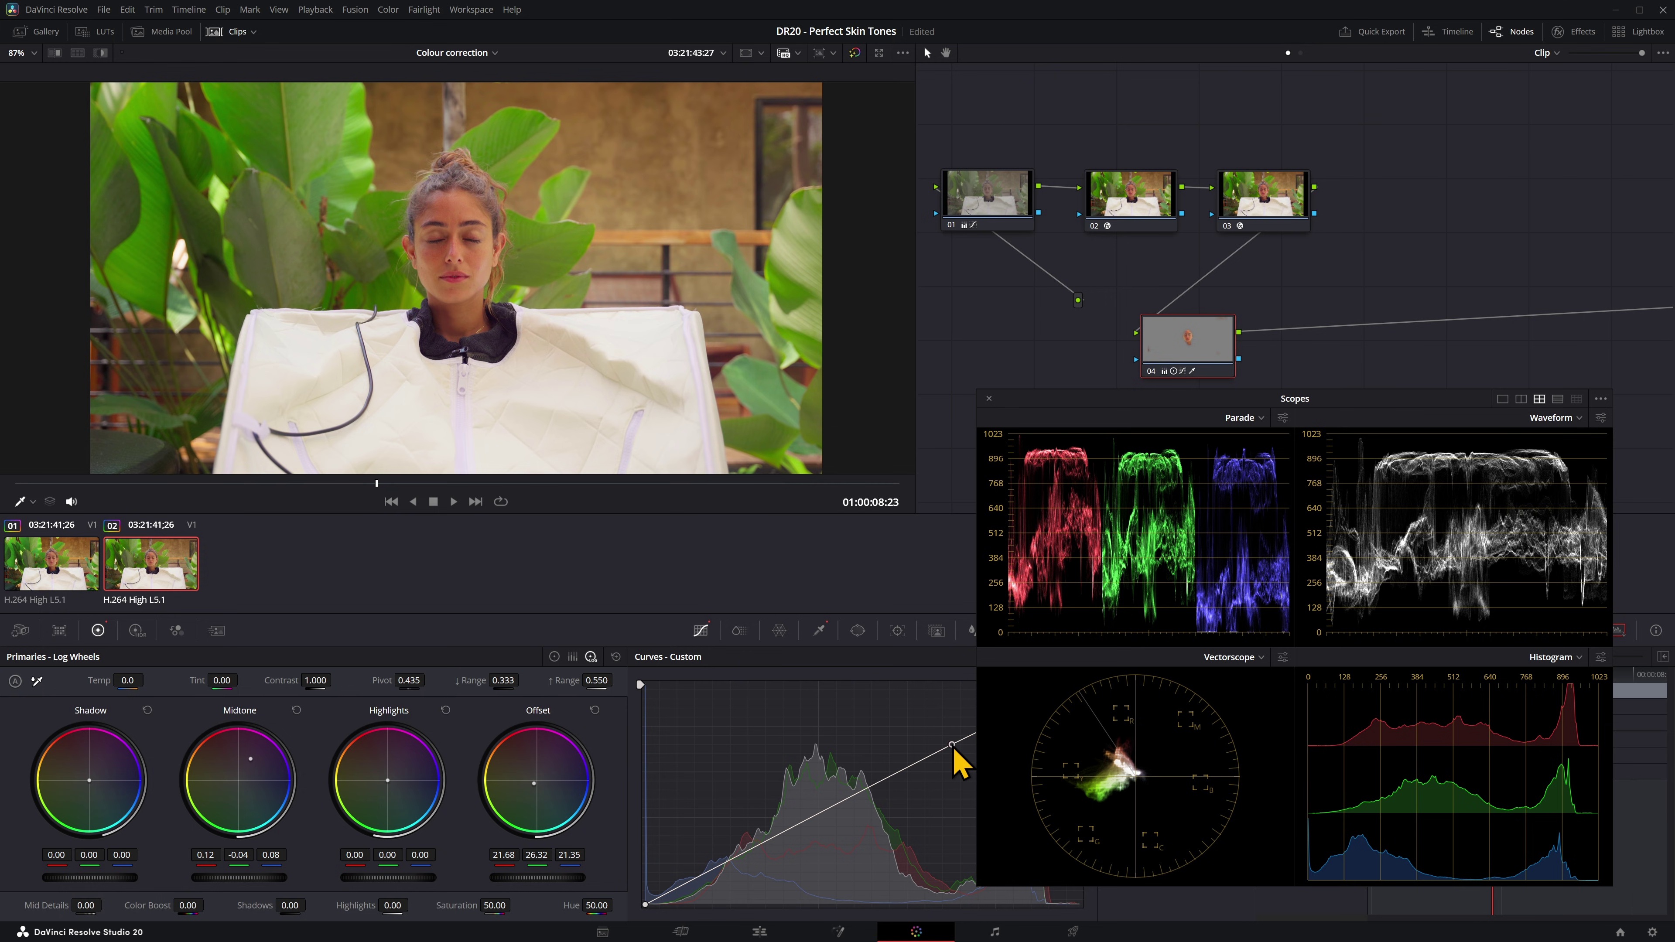
pyautogui.moveTo(1192, 343); pyautogui.dragTo(1049, 347)
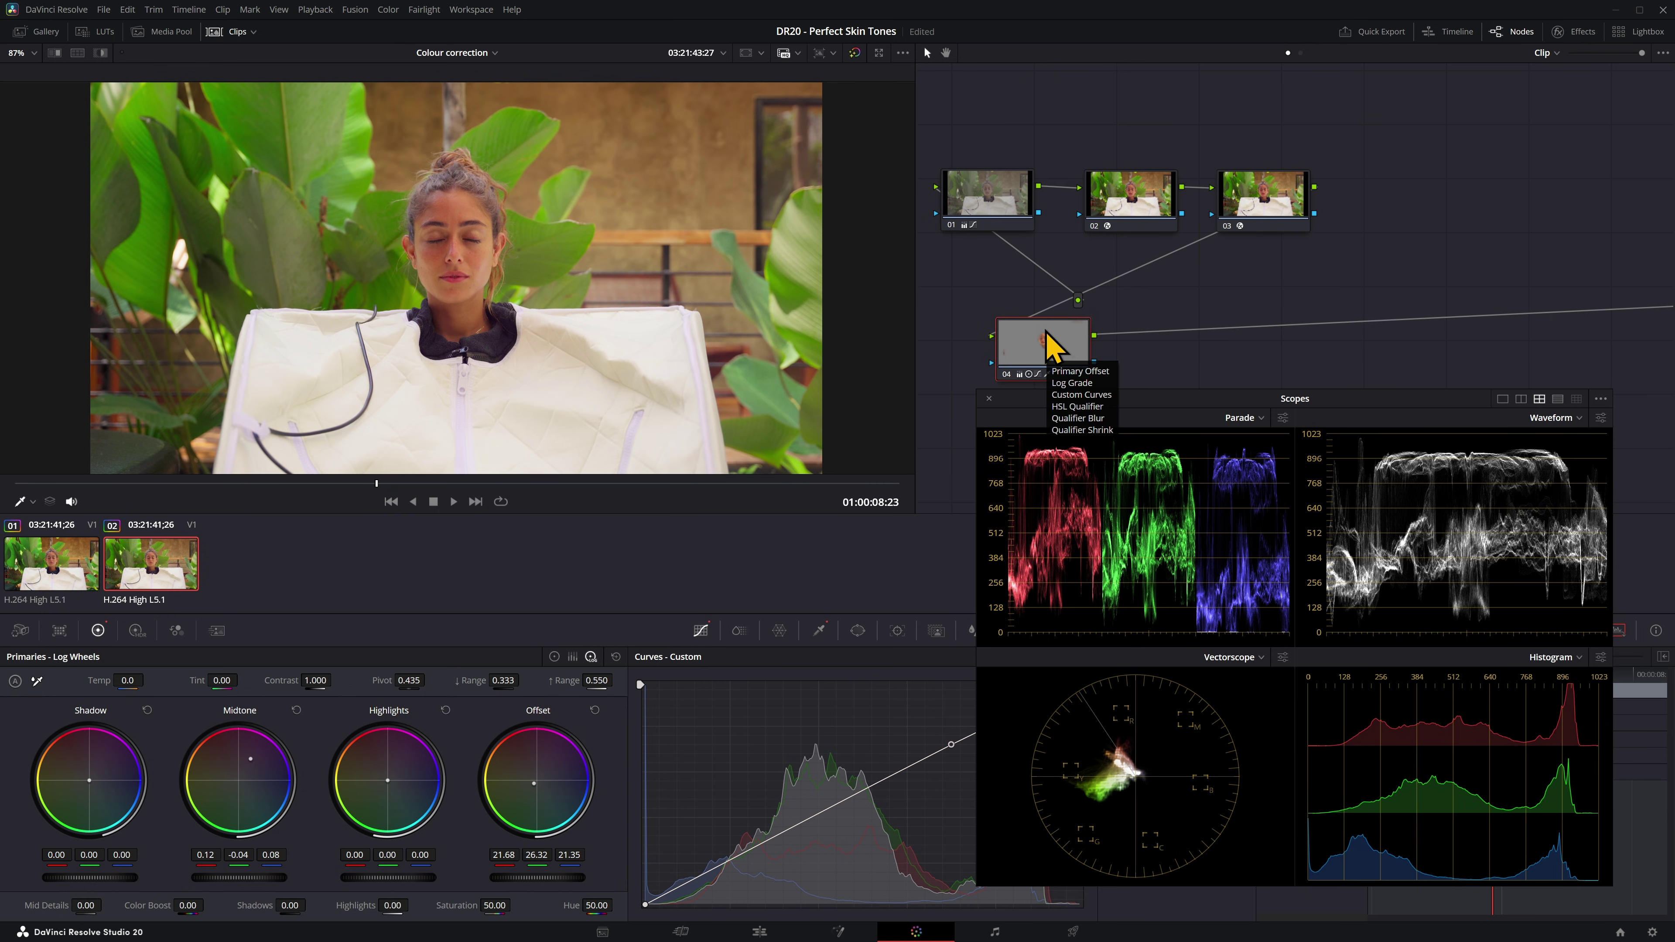
pyautogui.moveTo(1191, 399); pyautogui.dragTo(1260, 329)
pyautogui.click(1058, 328)
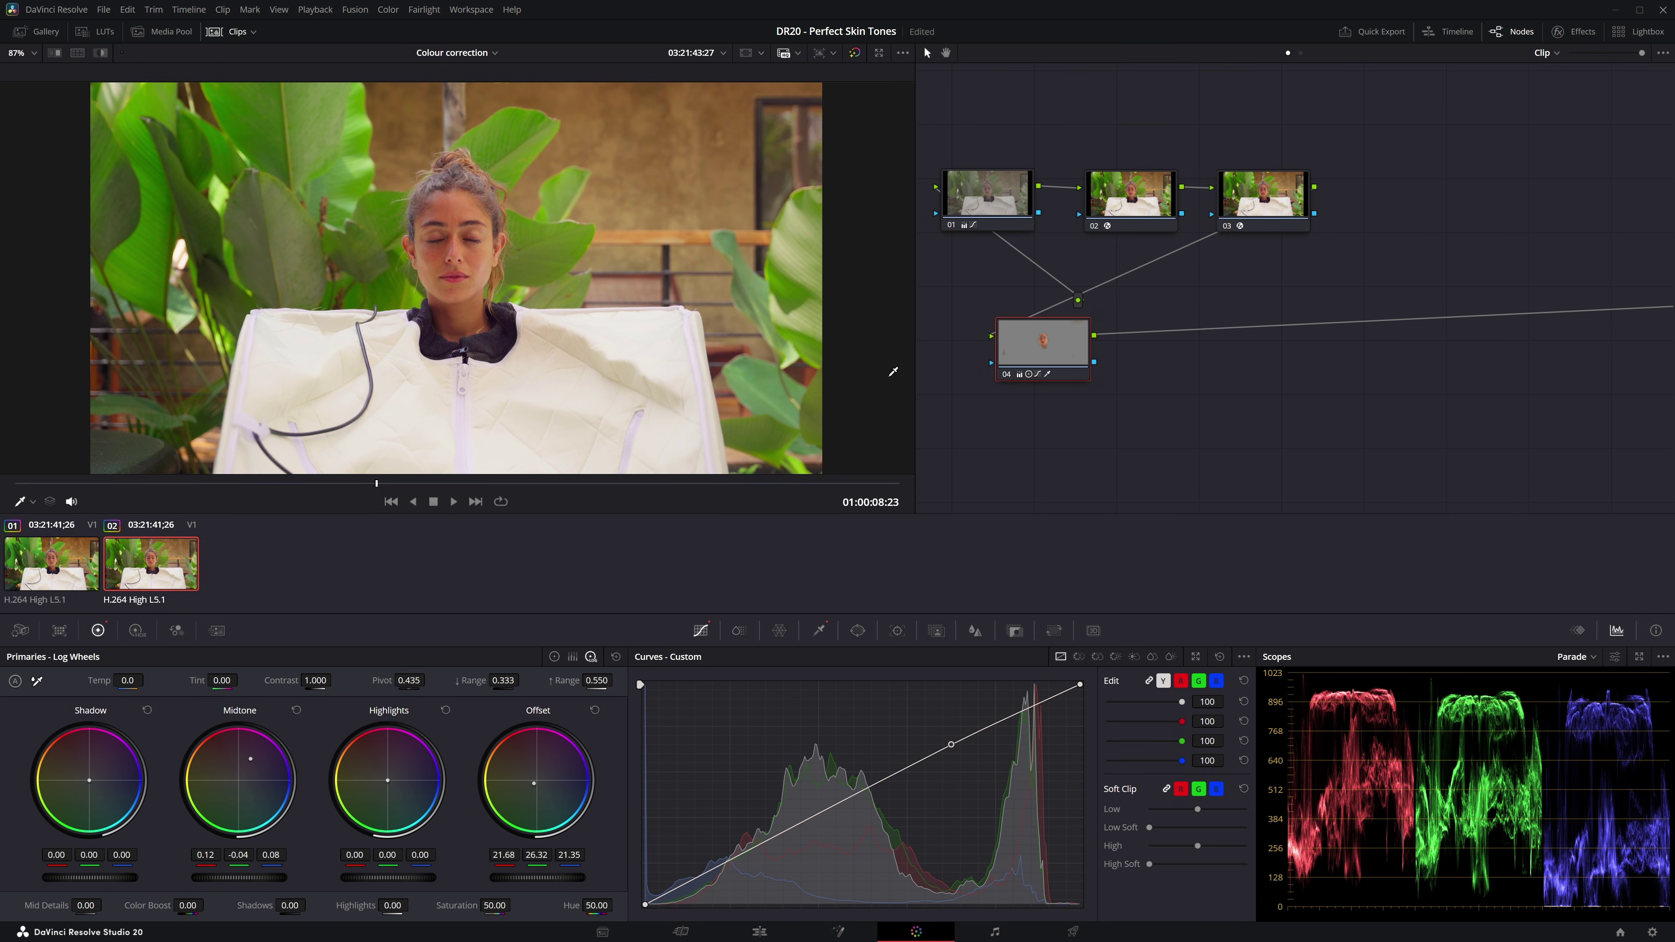
# Step: Add serial node 05 and paste node 04's skin qualifier and grade onto it
pyautogui.click(1048, 375)
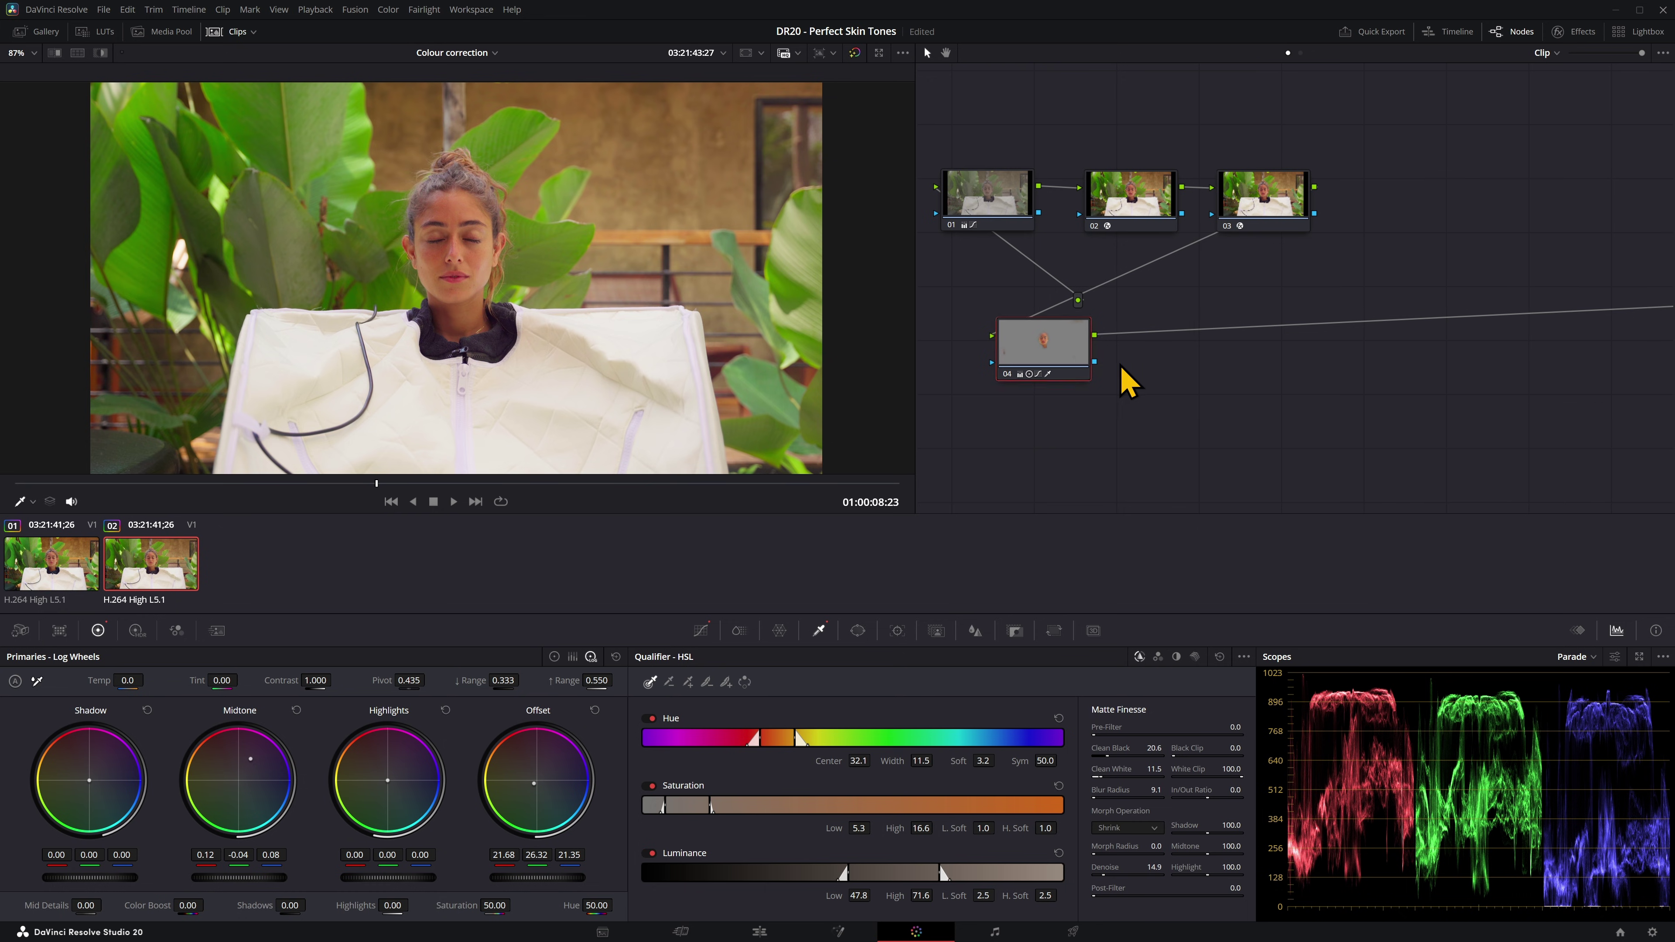
pyautogui.hotkey('alt', 's')
pyautogui.click(1044, 363)
pyautogui.hotkey('ctrl', 'c')
pyautogui.click(1170, 347)
pyautogui.hotkey('ctrl', 'v')
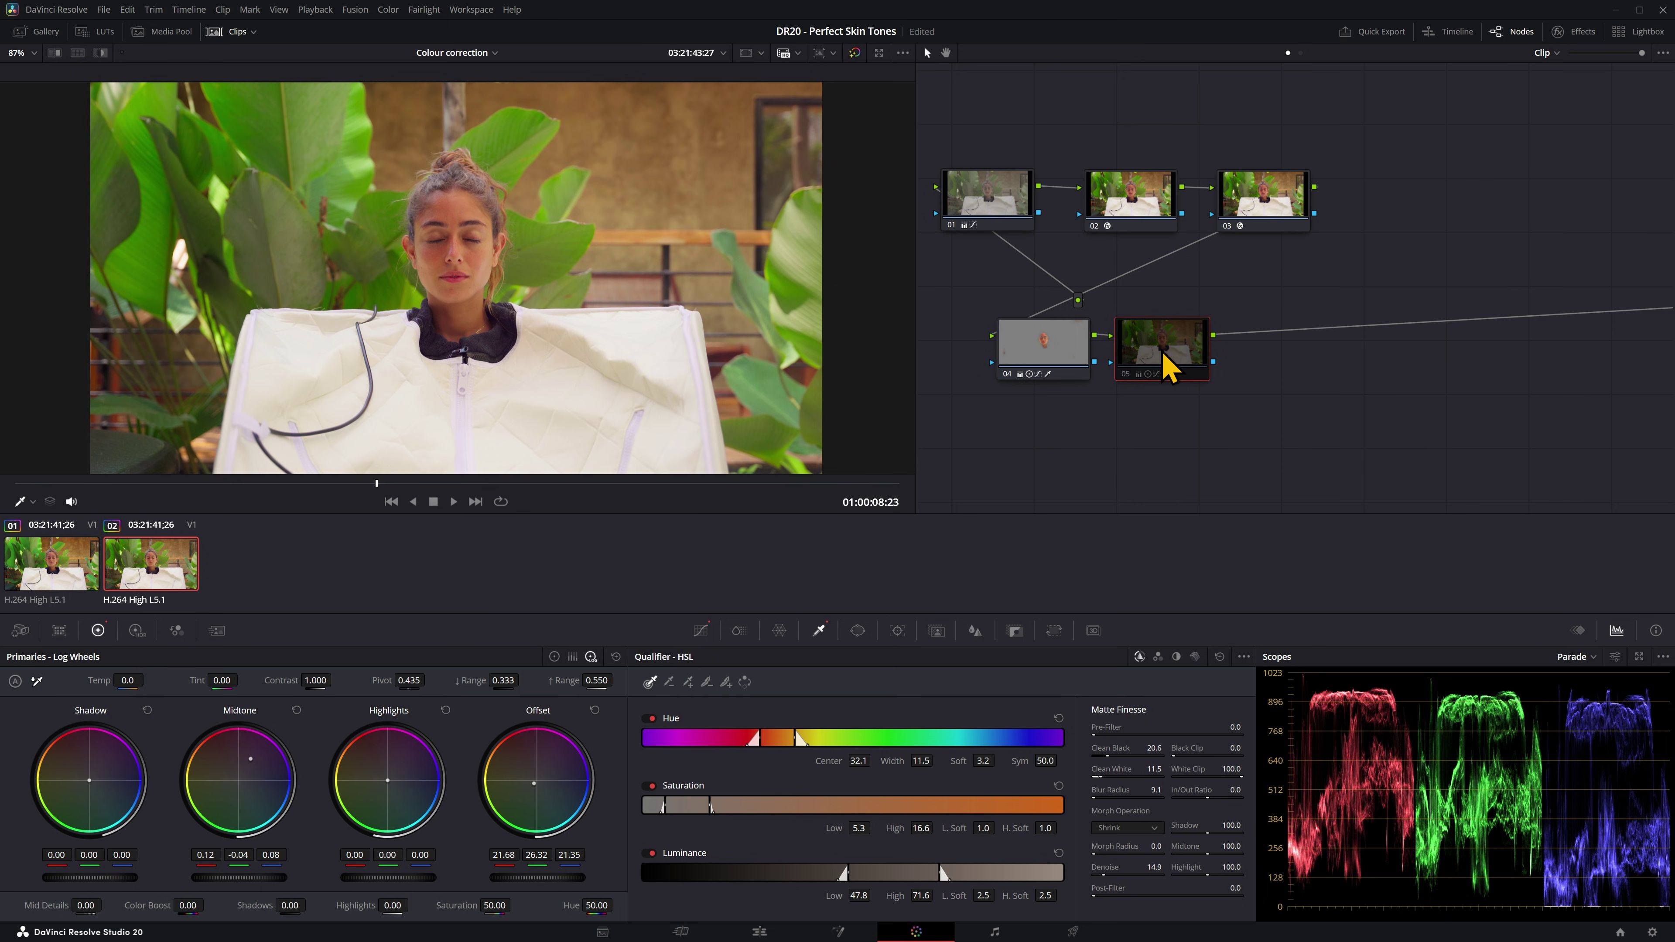
# Step: Reset node 04's qualifier, then undo it to restore hue center 32.1 and width 11.5
pyautogui.click(1062, 351)
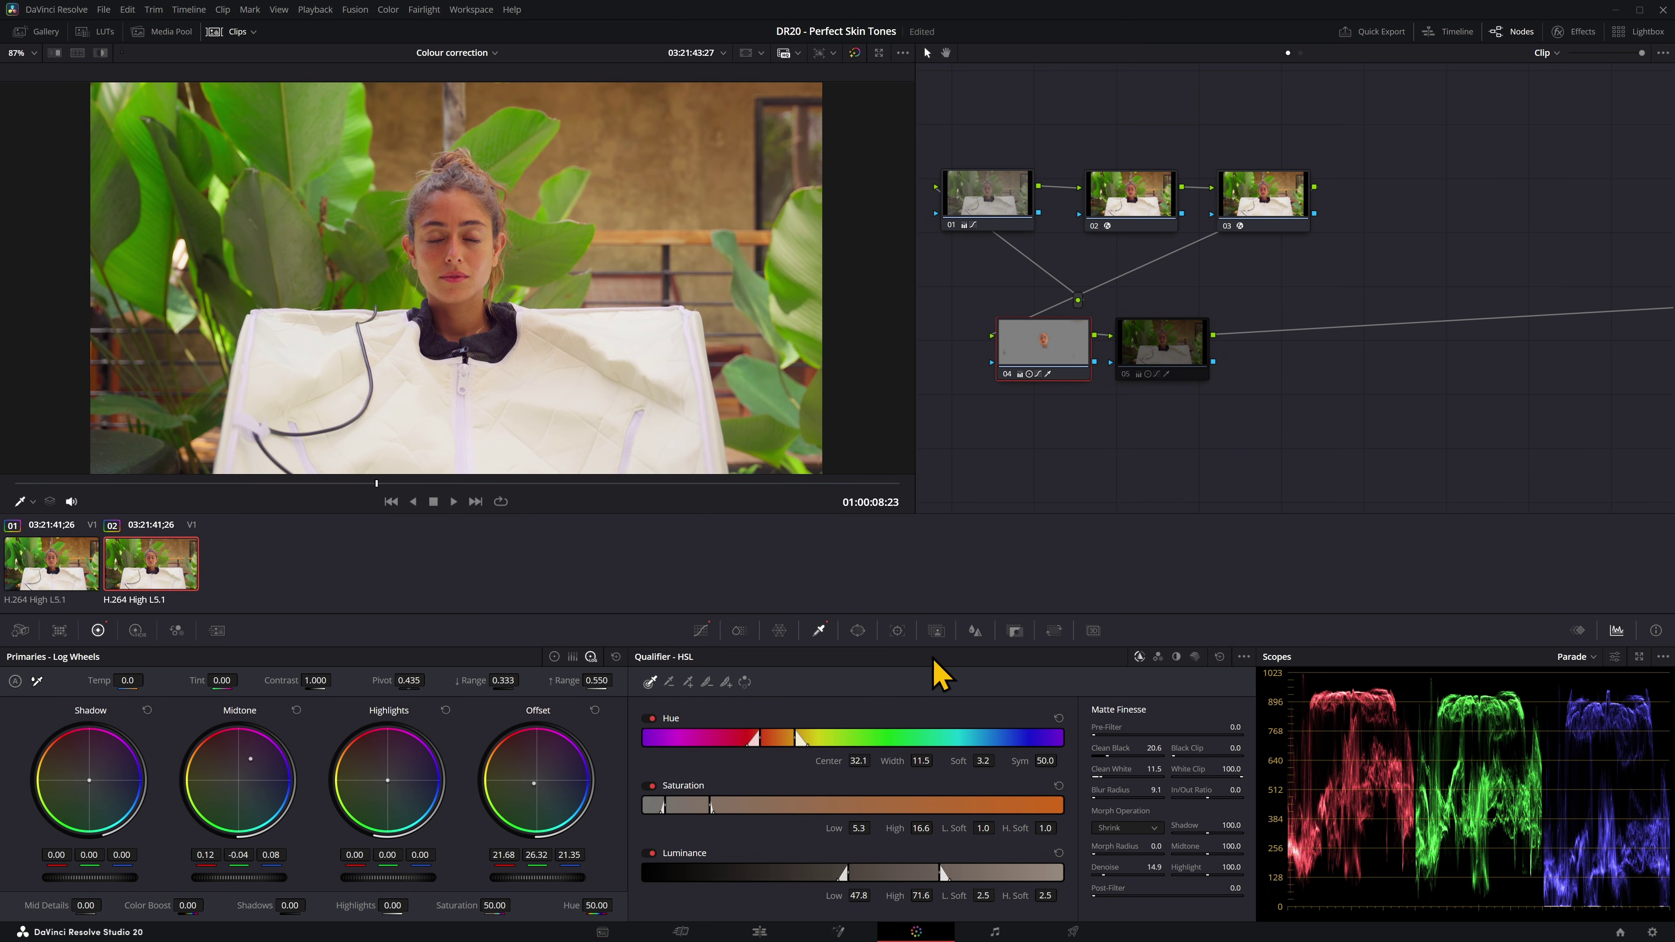
pyautogui.click(1220, 659)
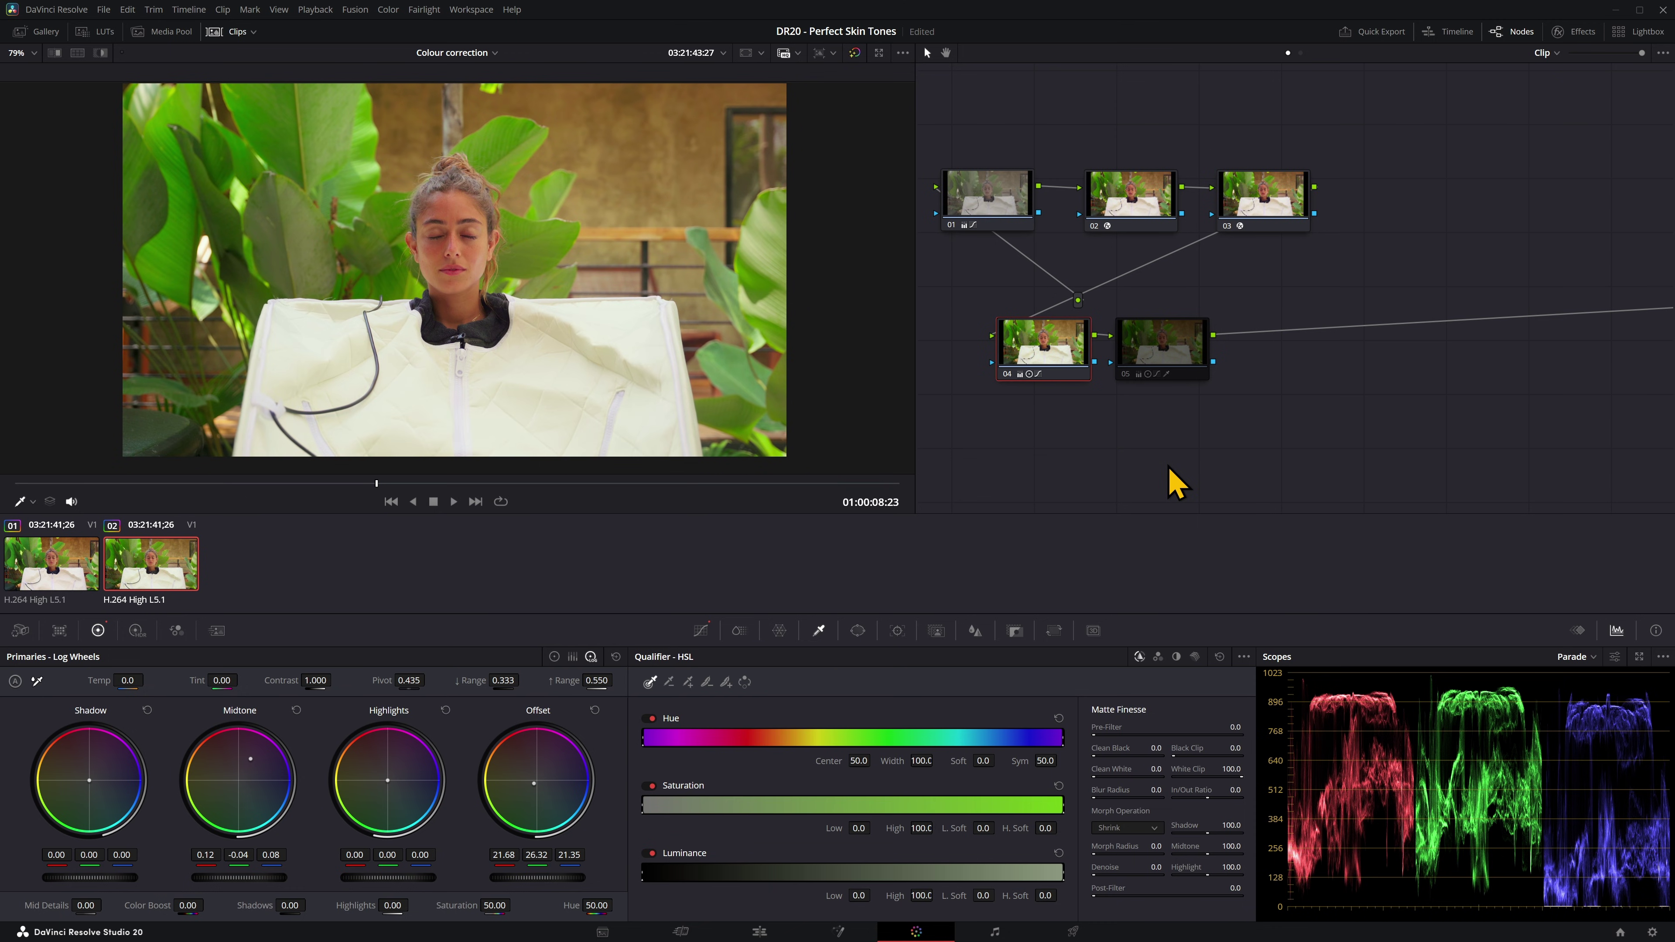
pyautogui.hotkey('ctrl', 'z')
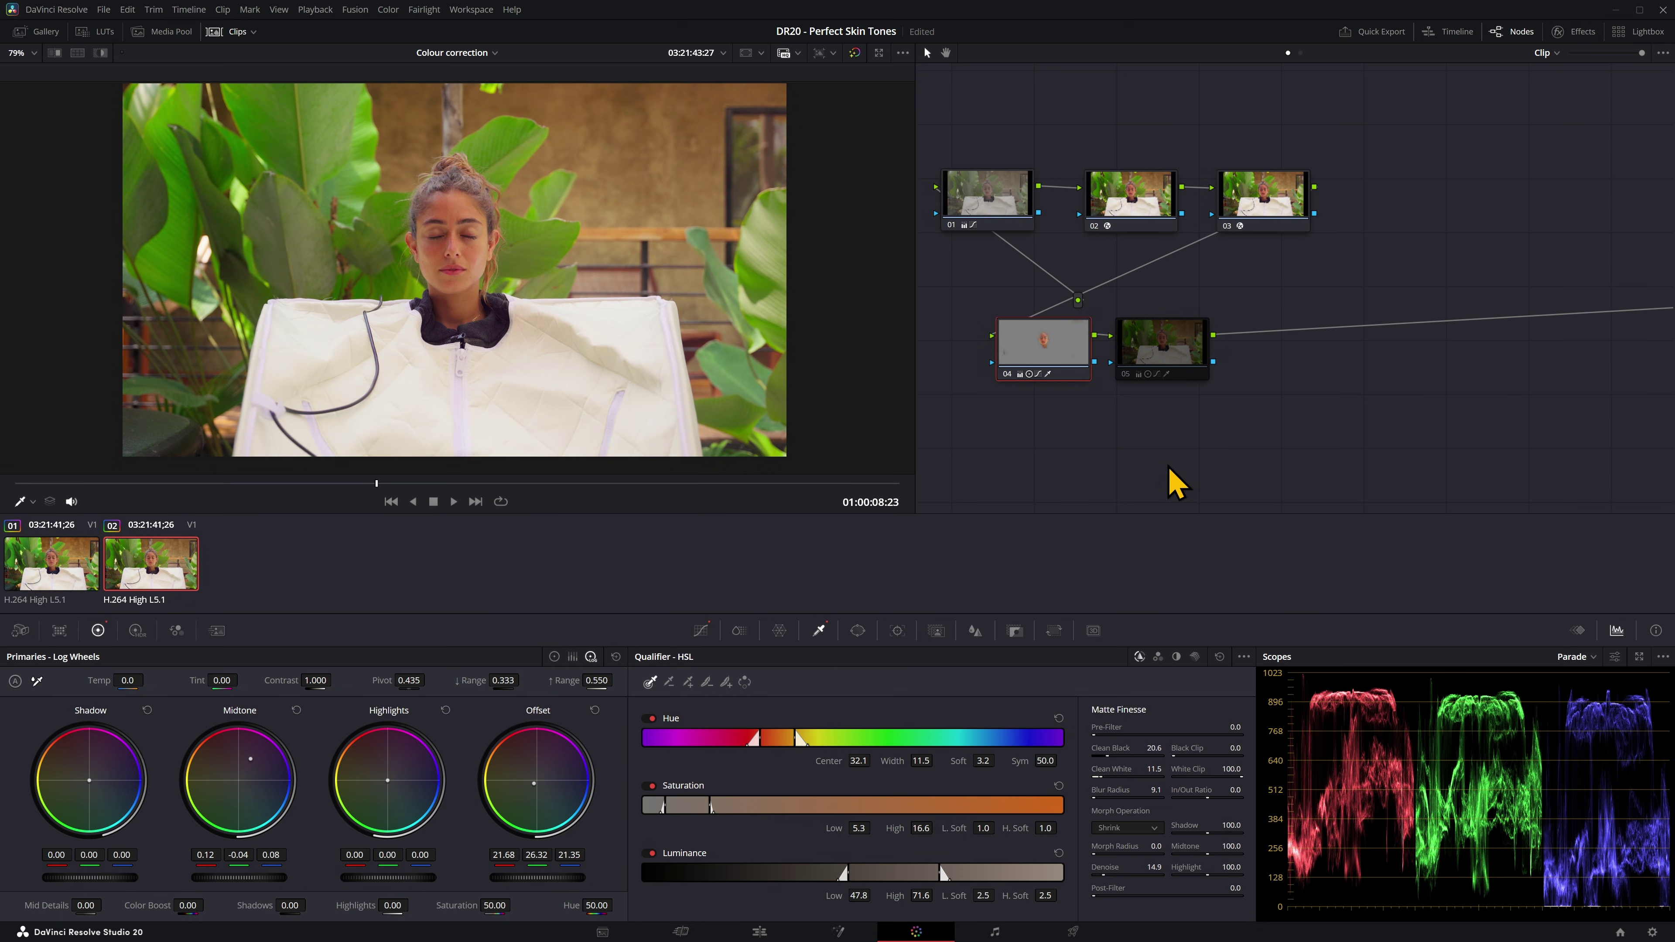
# Step: Delete the duplicate node 05 and add a fresh serial node after node 04
pyautogui.click(1159, 359)
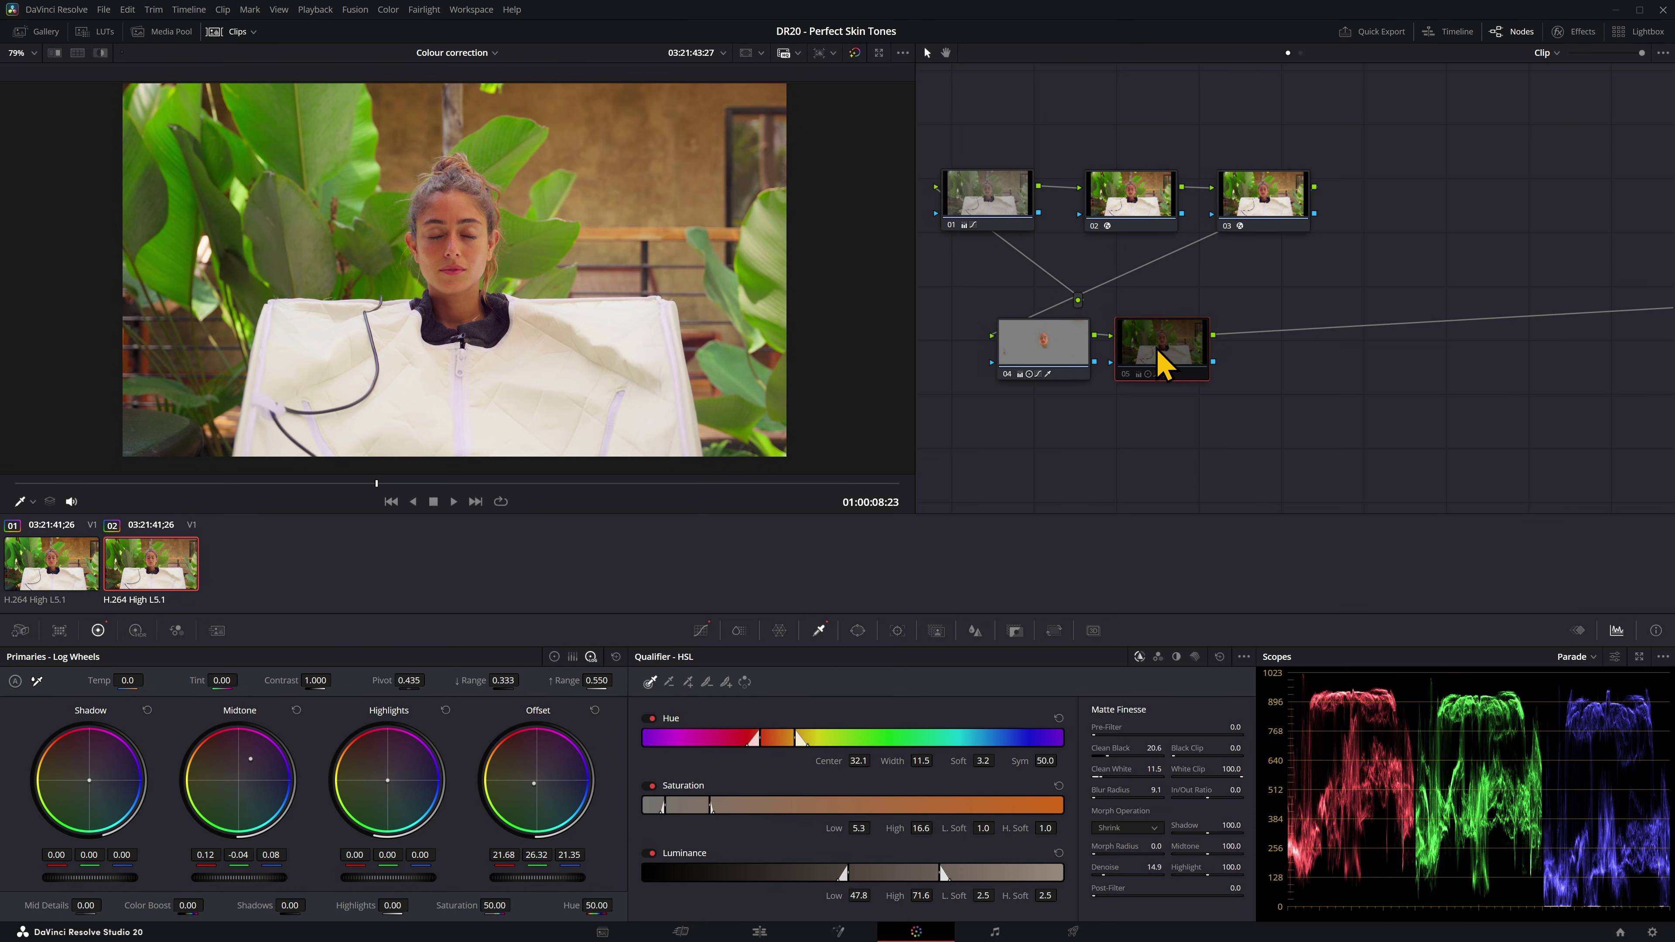
pyautogui.press('Delete')
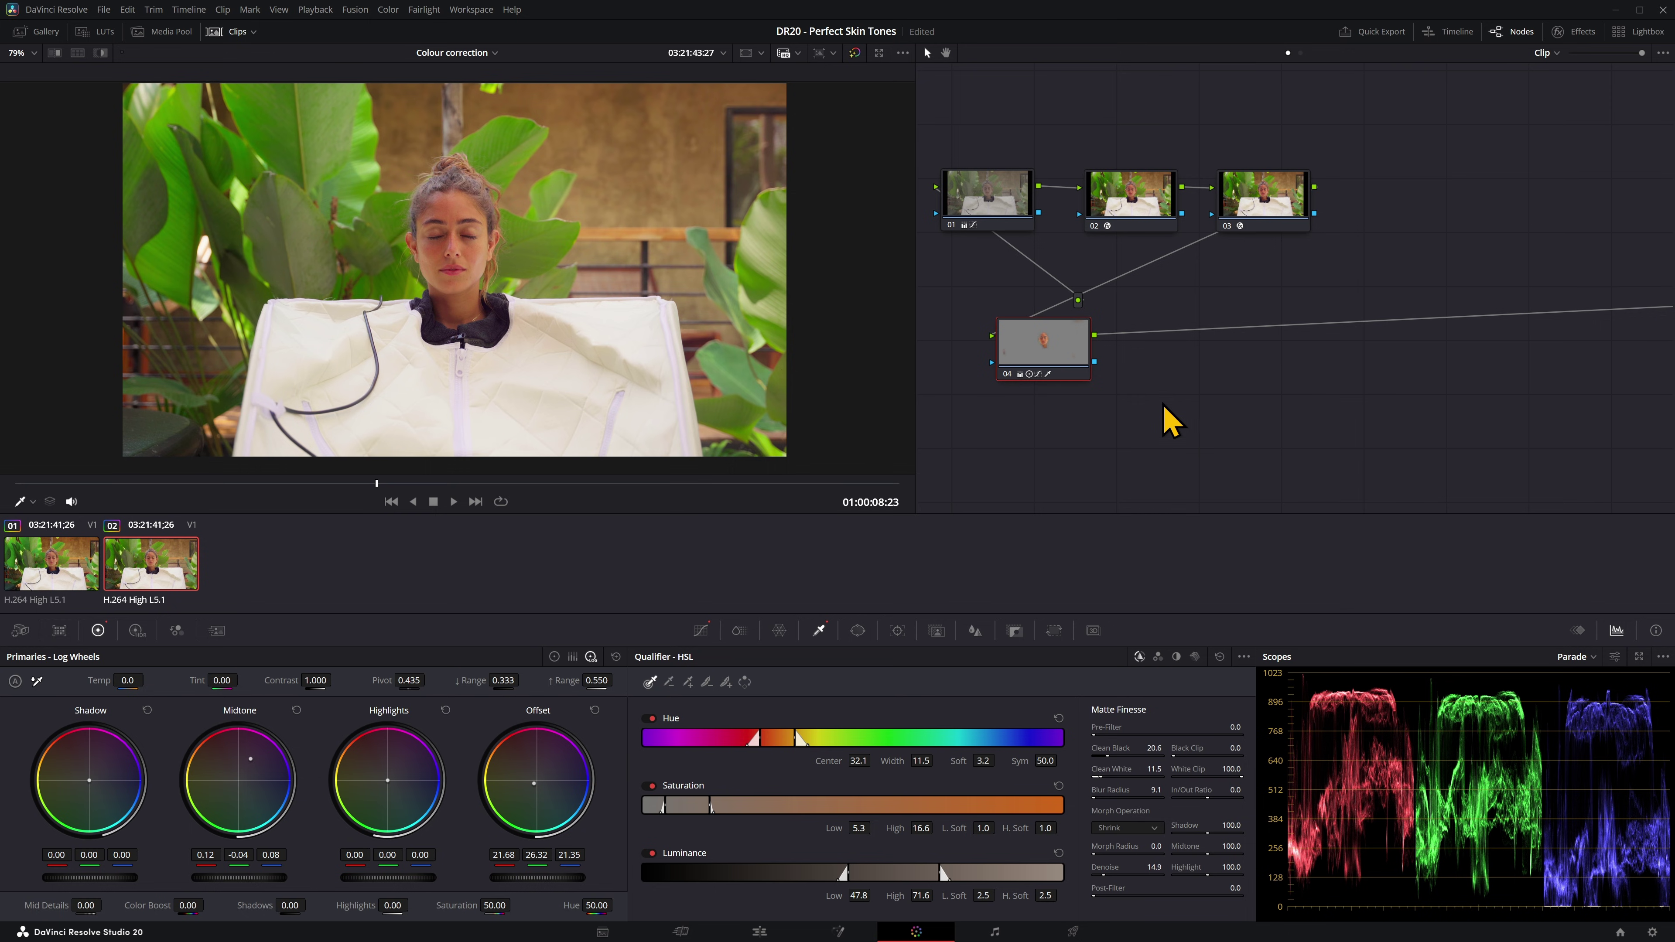
pyautogui.hotkey('alt', 's')
pyautogui.moveTo(1178, 345); pyautogui.dragTo(1190, 322)
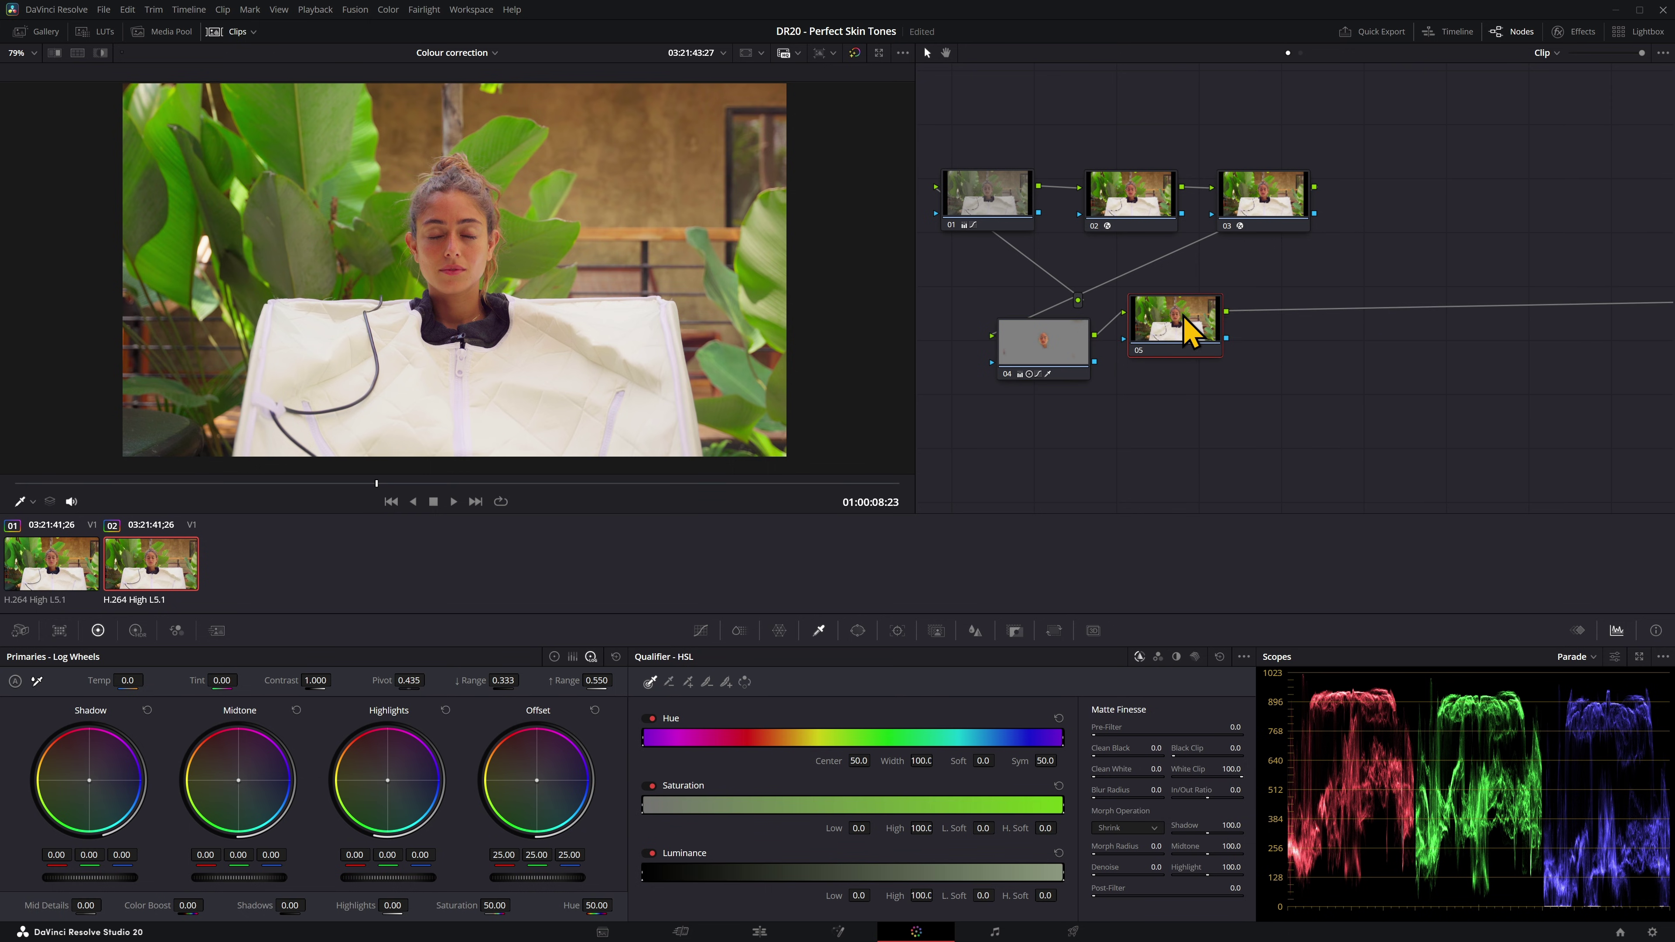
# Step: Add a layer node 06 and wire node 04's skin matte into it
pyautogui.rightClick(1190, 320)
pyautogui.moveTo(1262, 381)
pyautogui.click(1384, 421)
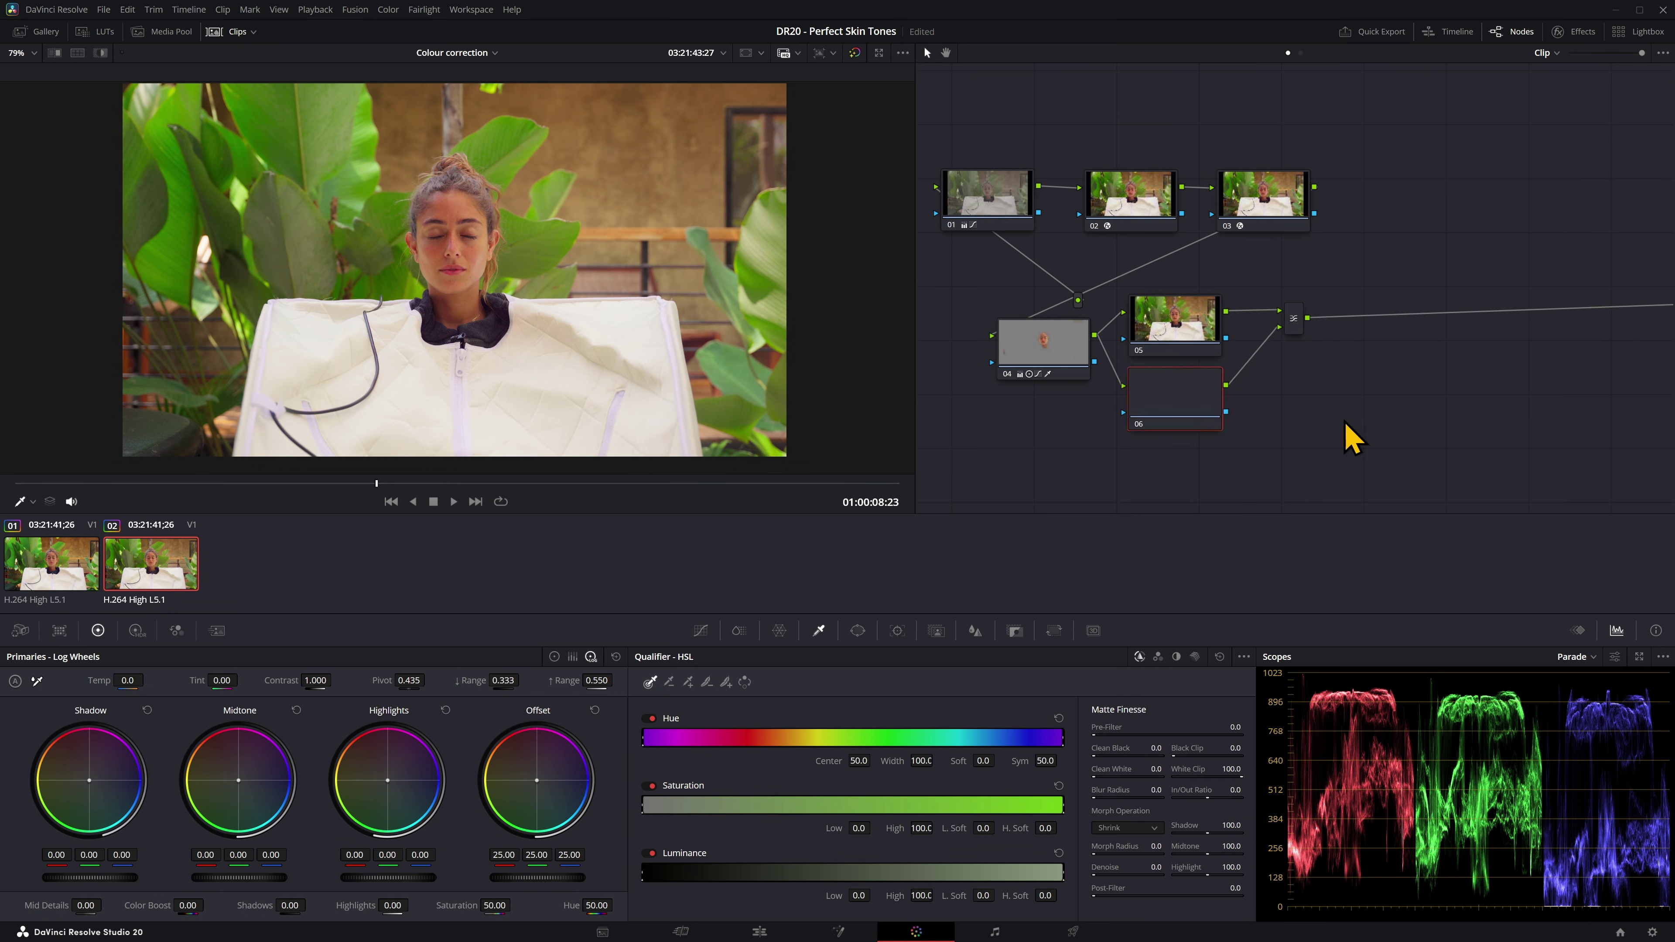
pyautogui.moveTo(1095, 362); pyautogui.dragTo(1189, 449)
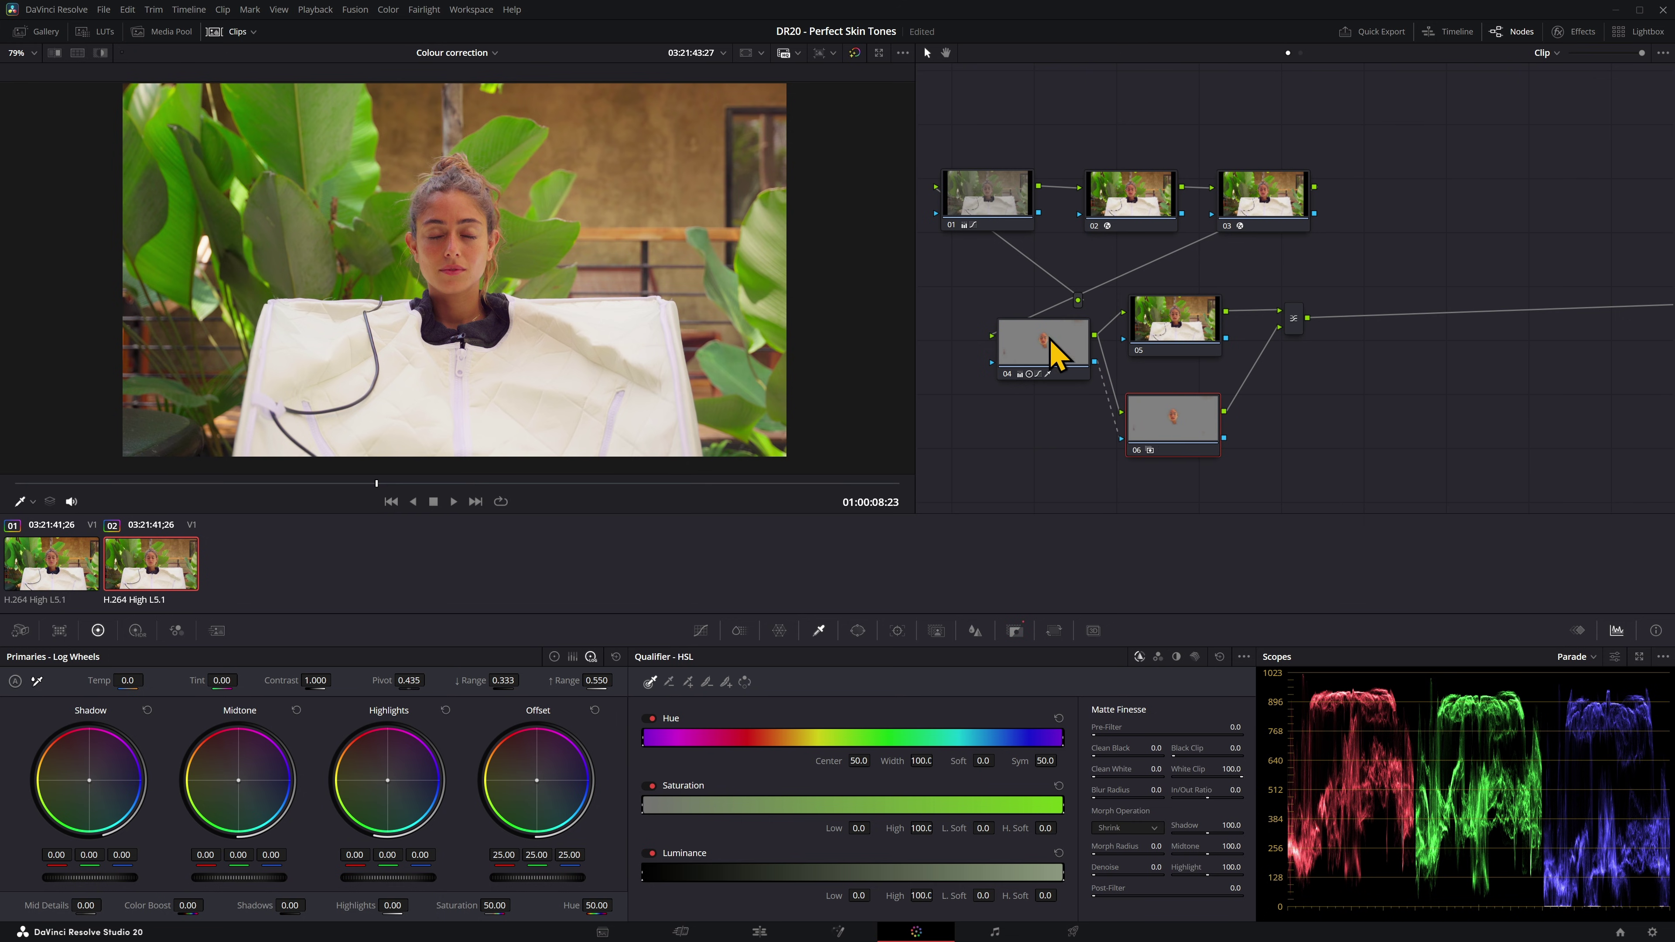
# Step: Apply the Navar LUT to node 05, then toggle the node off and on to compare
pyautogui.click(1186, 338)
pyautogui.click(99, 31)
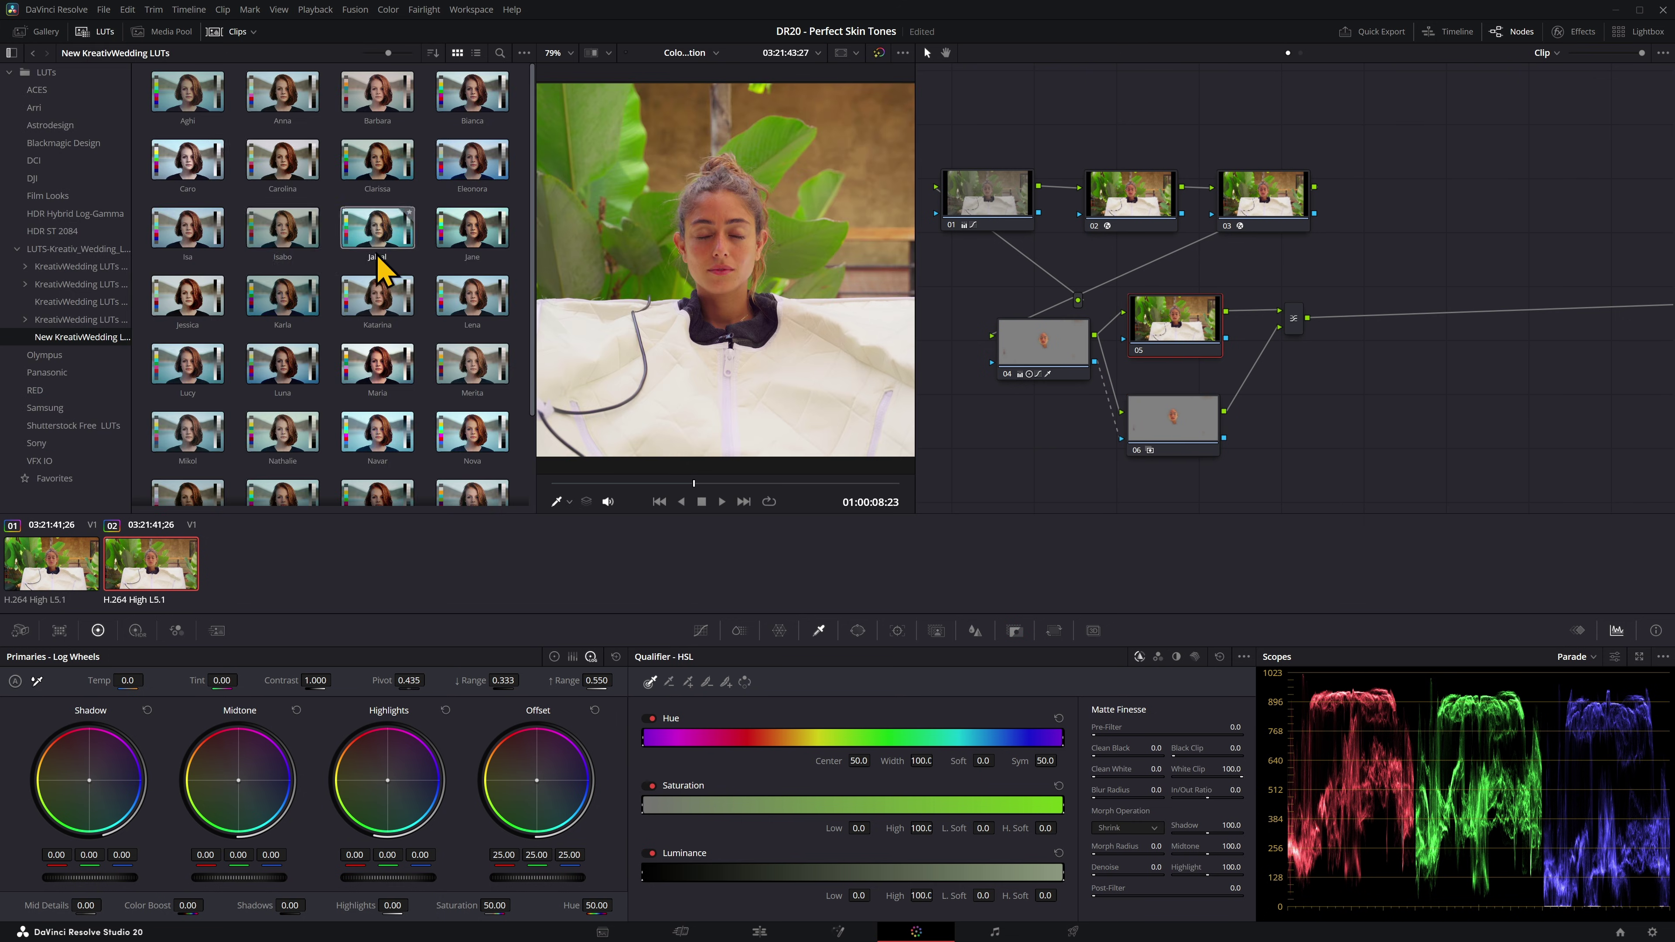
pyautogui.scroll(-2, 449, 452)
pyautogui.moveTo(386, 336); pyautogui.dragTo(1170, 329)
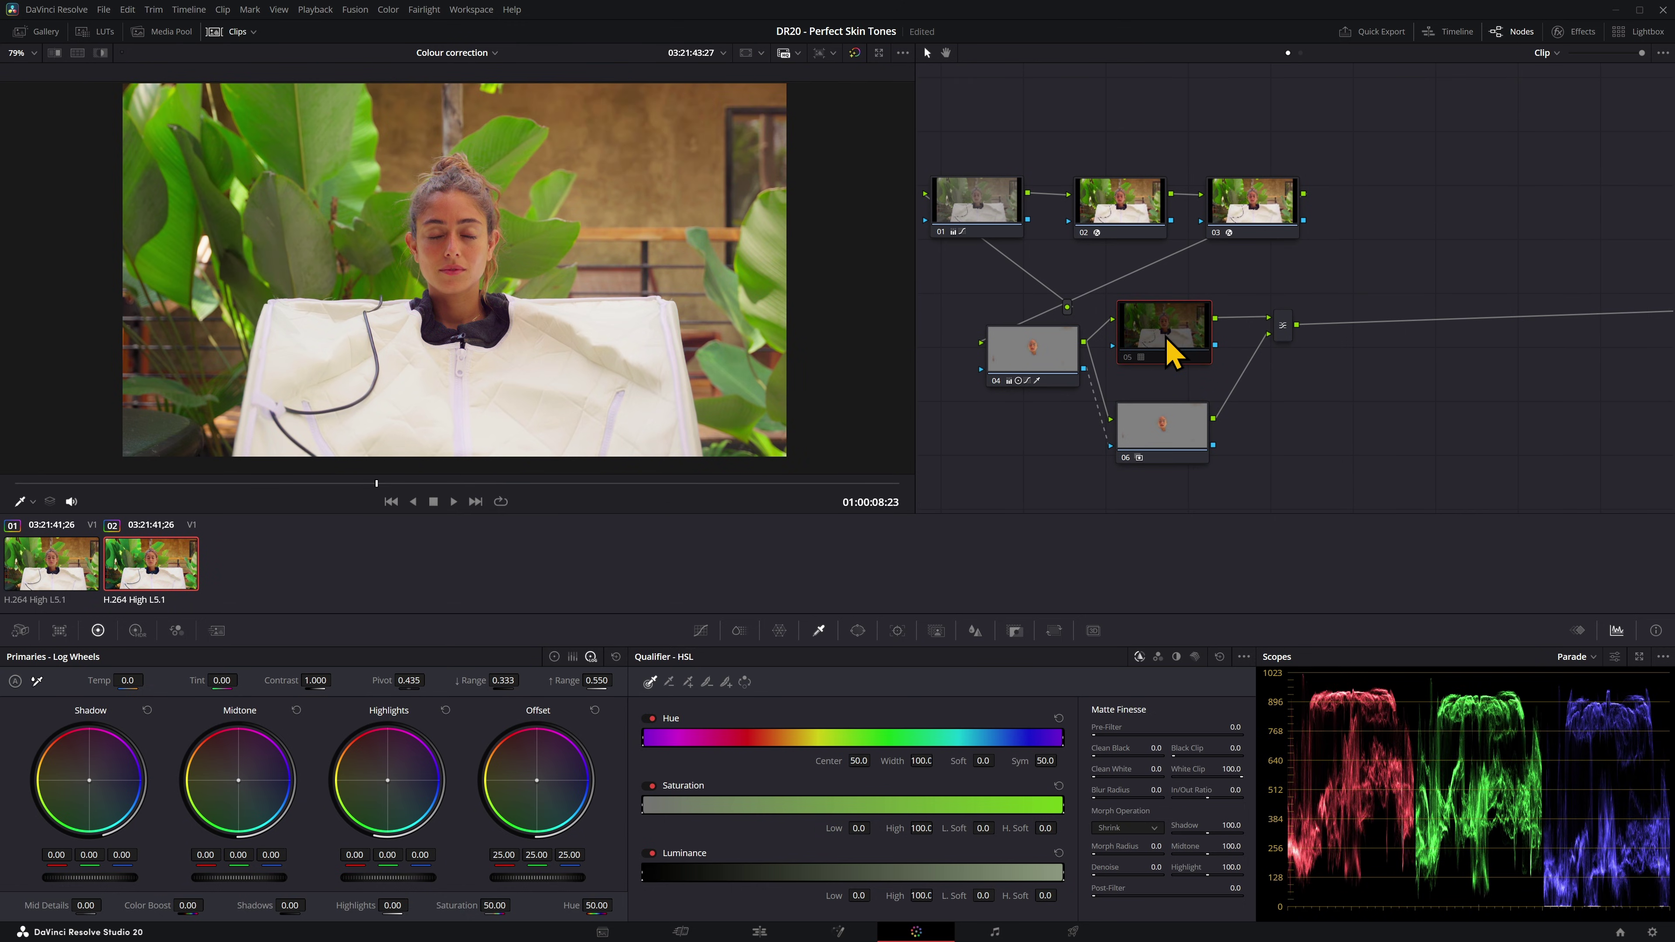
pyautogui.hotkey('ctrl', 'd')
pyautogui.hotkey('ctrl', 'd')
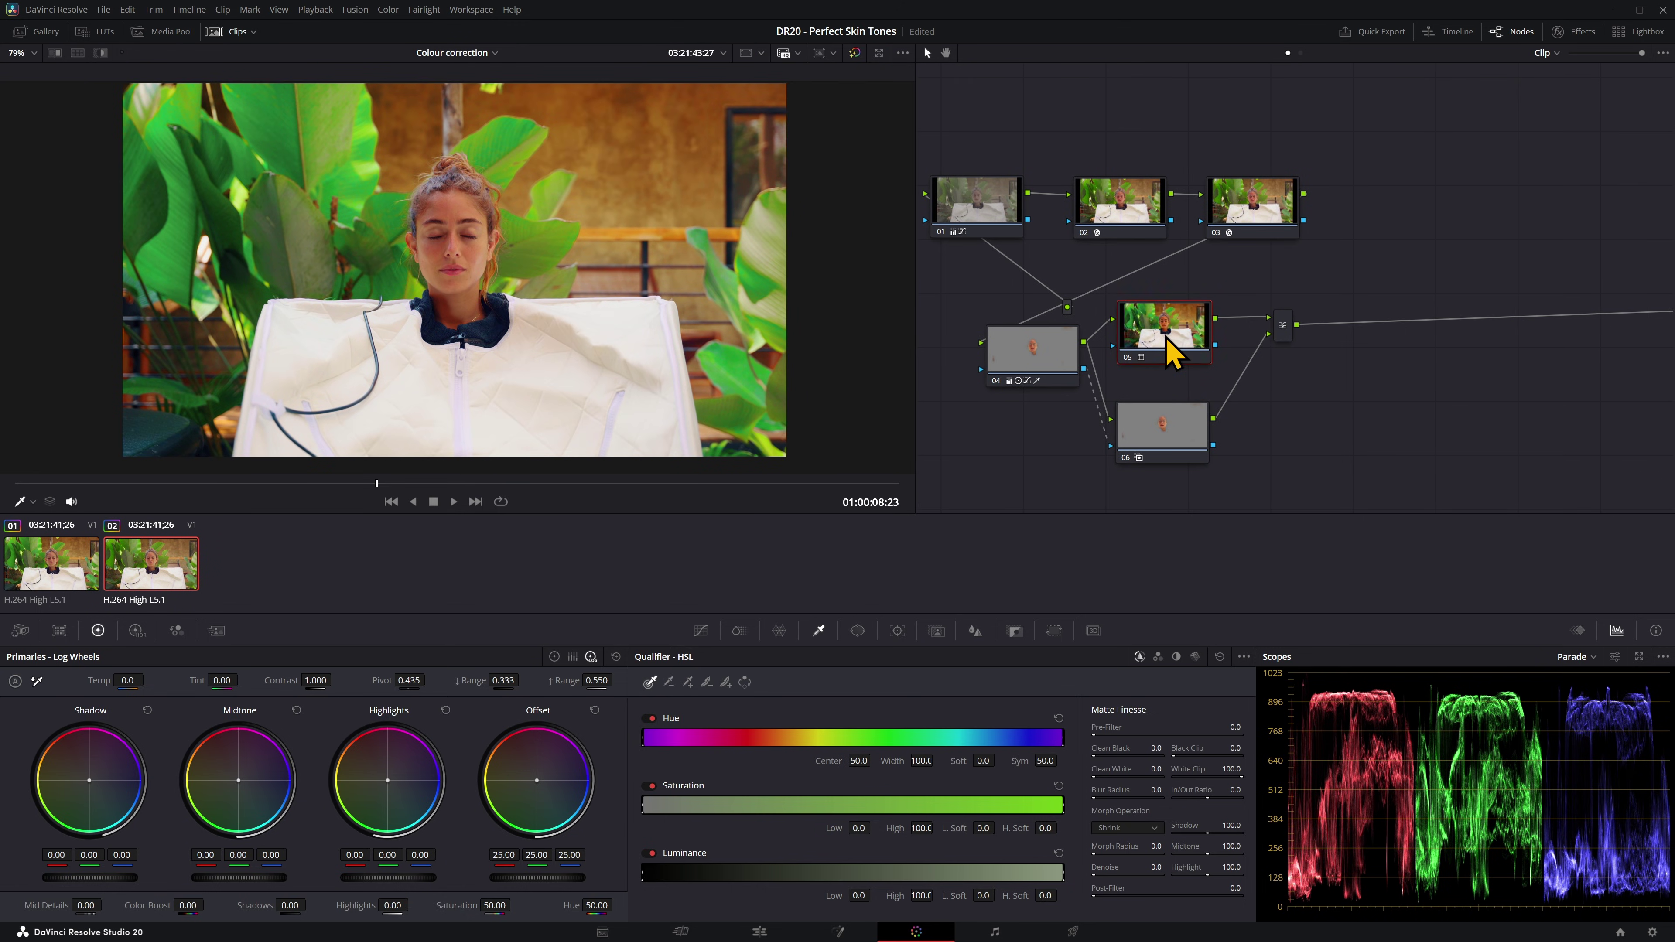
pyautogui.hotkey('ctrl', 'd')
pyautogui.hotkey('ctrl', 'd')
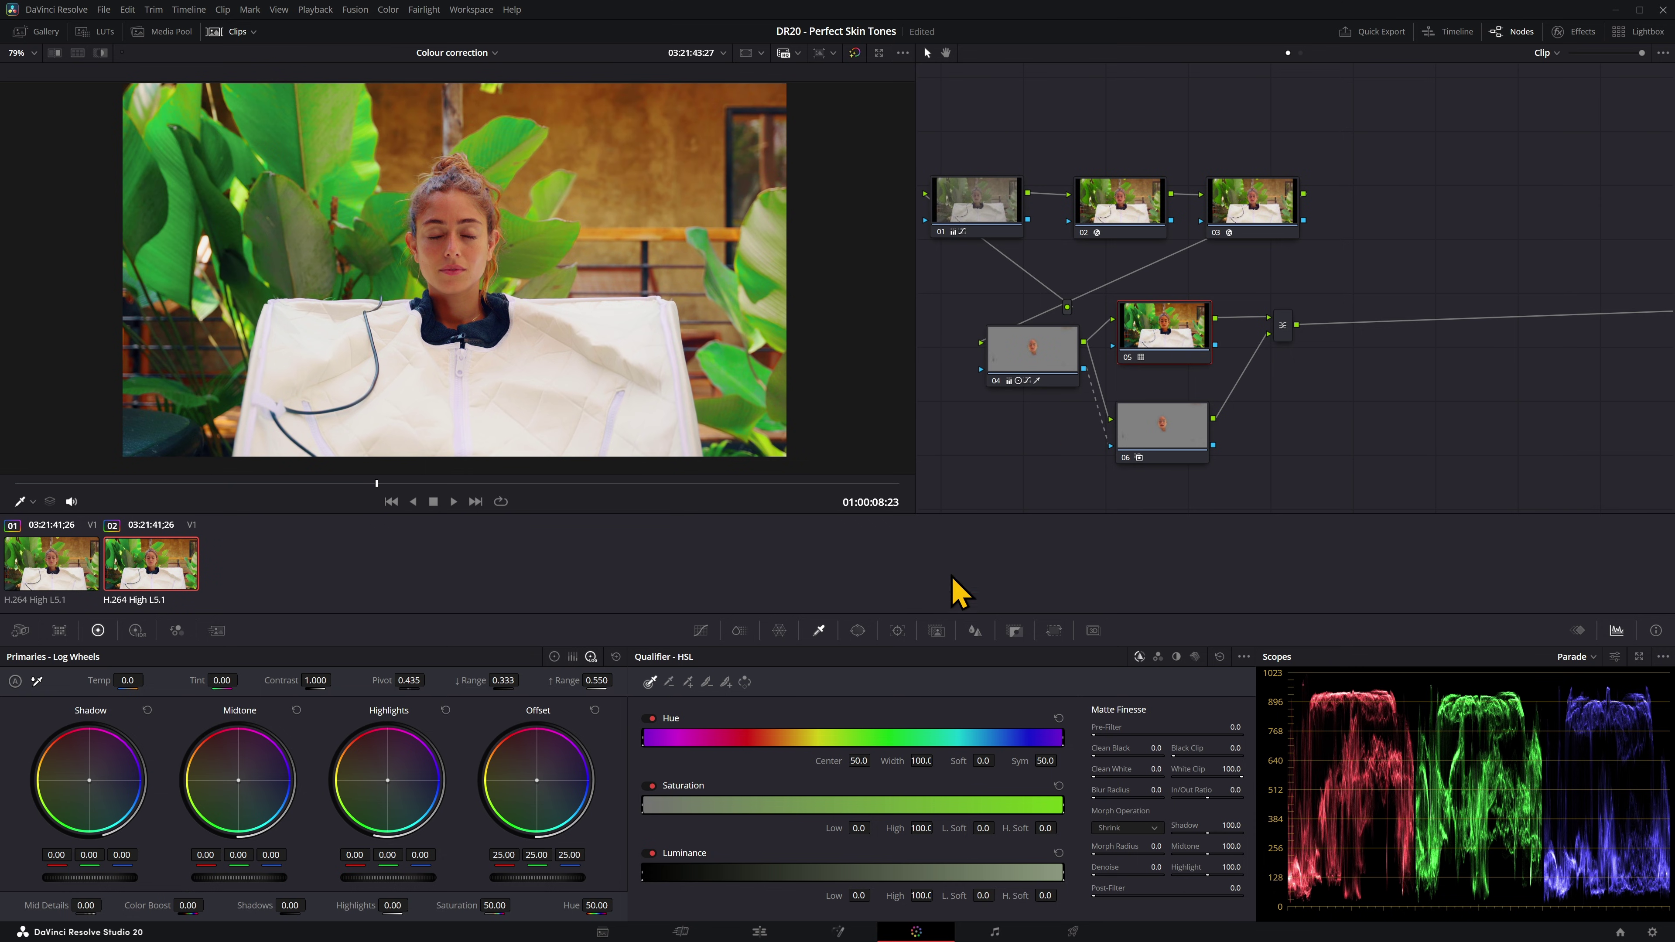
# Step: Lower node 05's Key Output Gain to 0.304 in the Key palette
pyautogui.click(941, 634)
pyautogui.click(1016, 631)
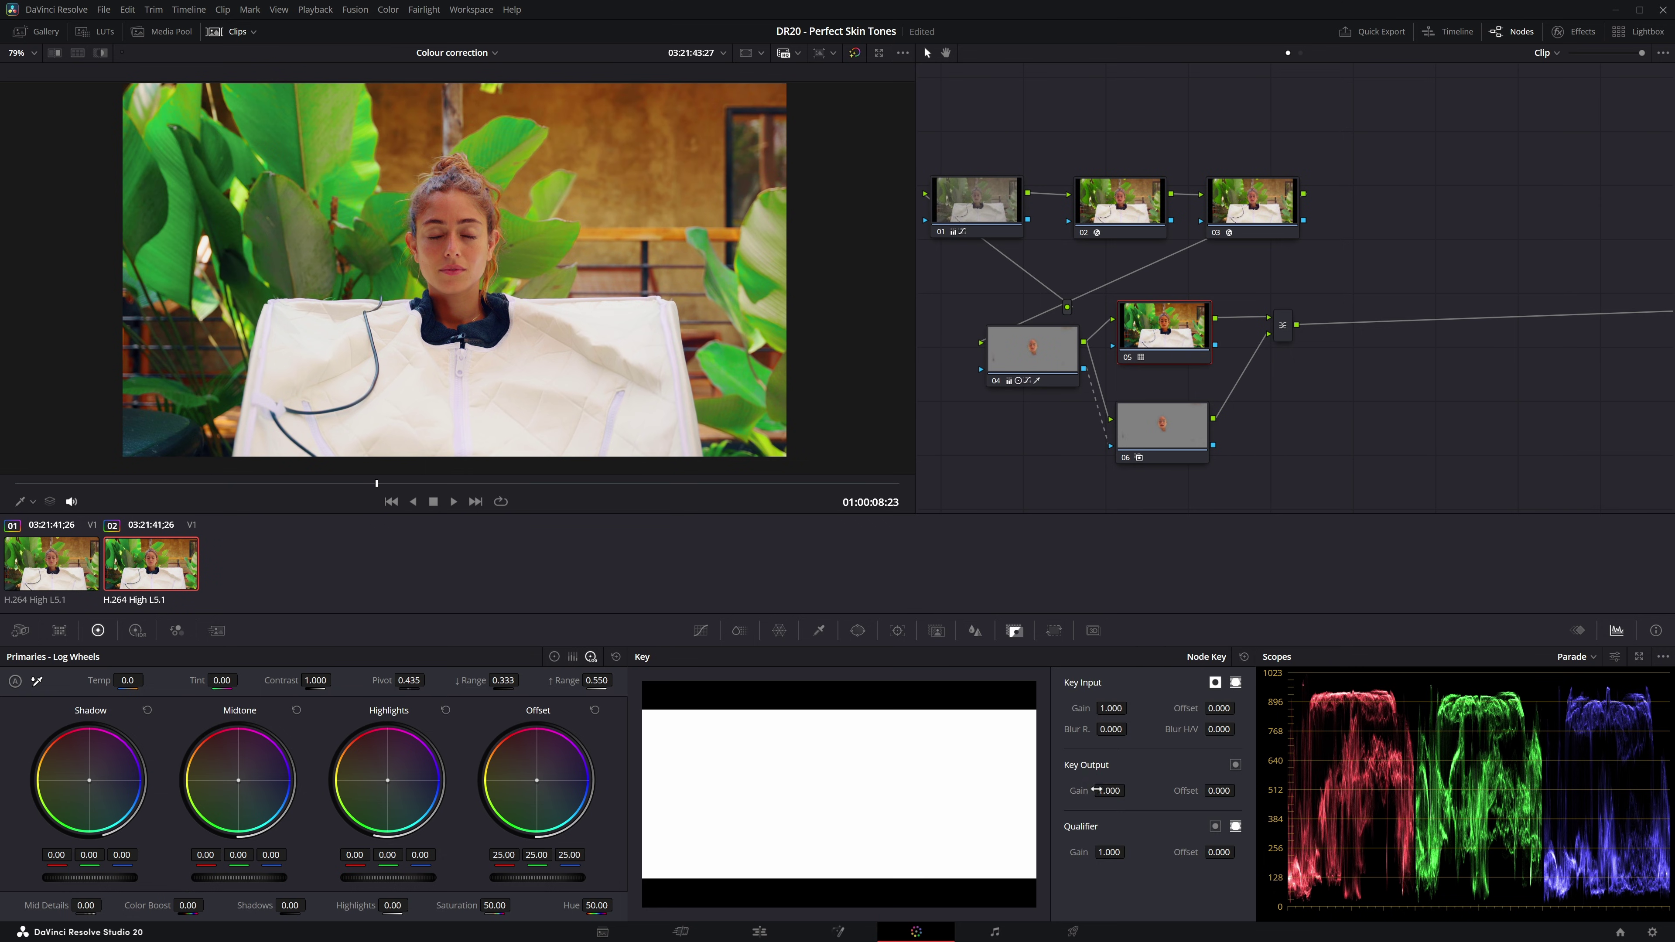
pyautogui.moveTo(1108, 790); pyautogui.dragTo(1125, 579)
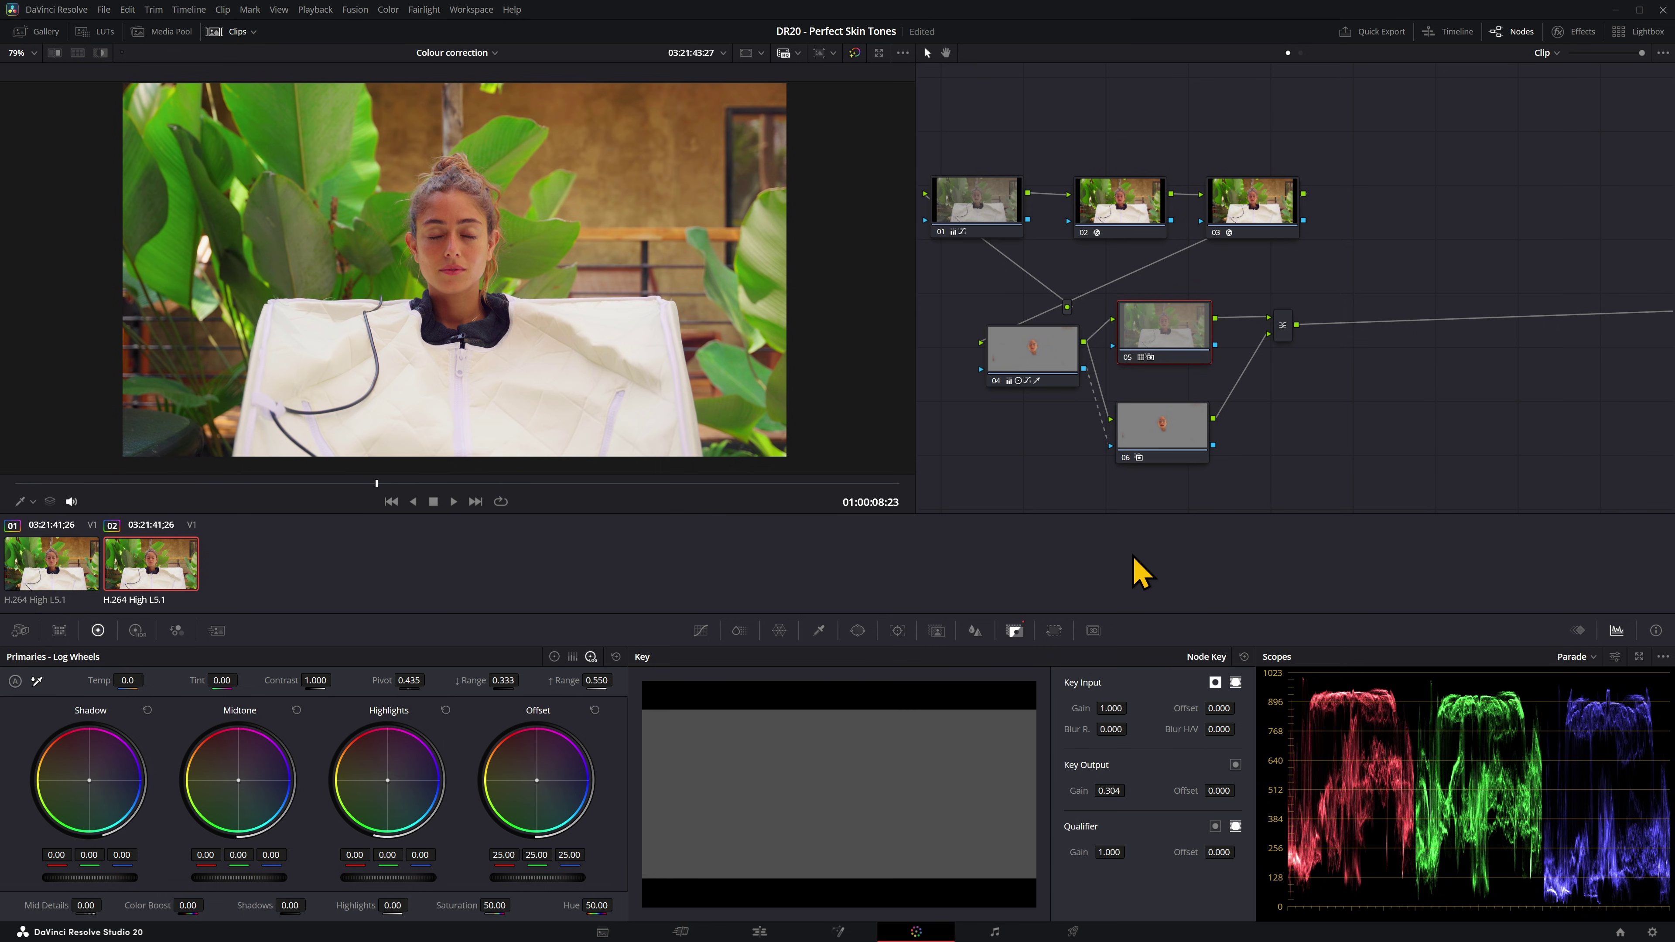
# Step: Toggle skin layer node 06 off and on to compare, then reselect node 05
pyautogui.click(1187, 439)
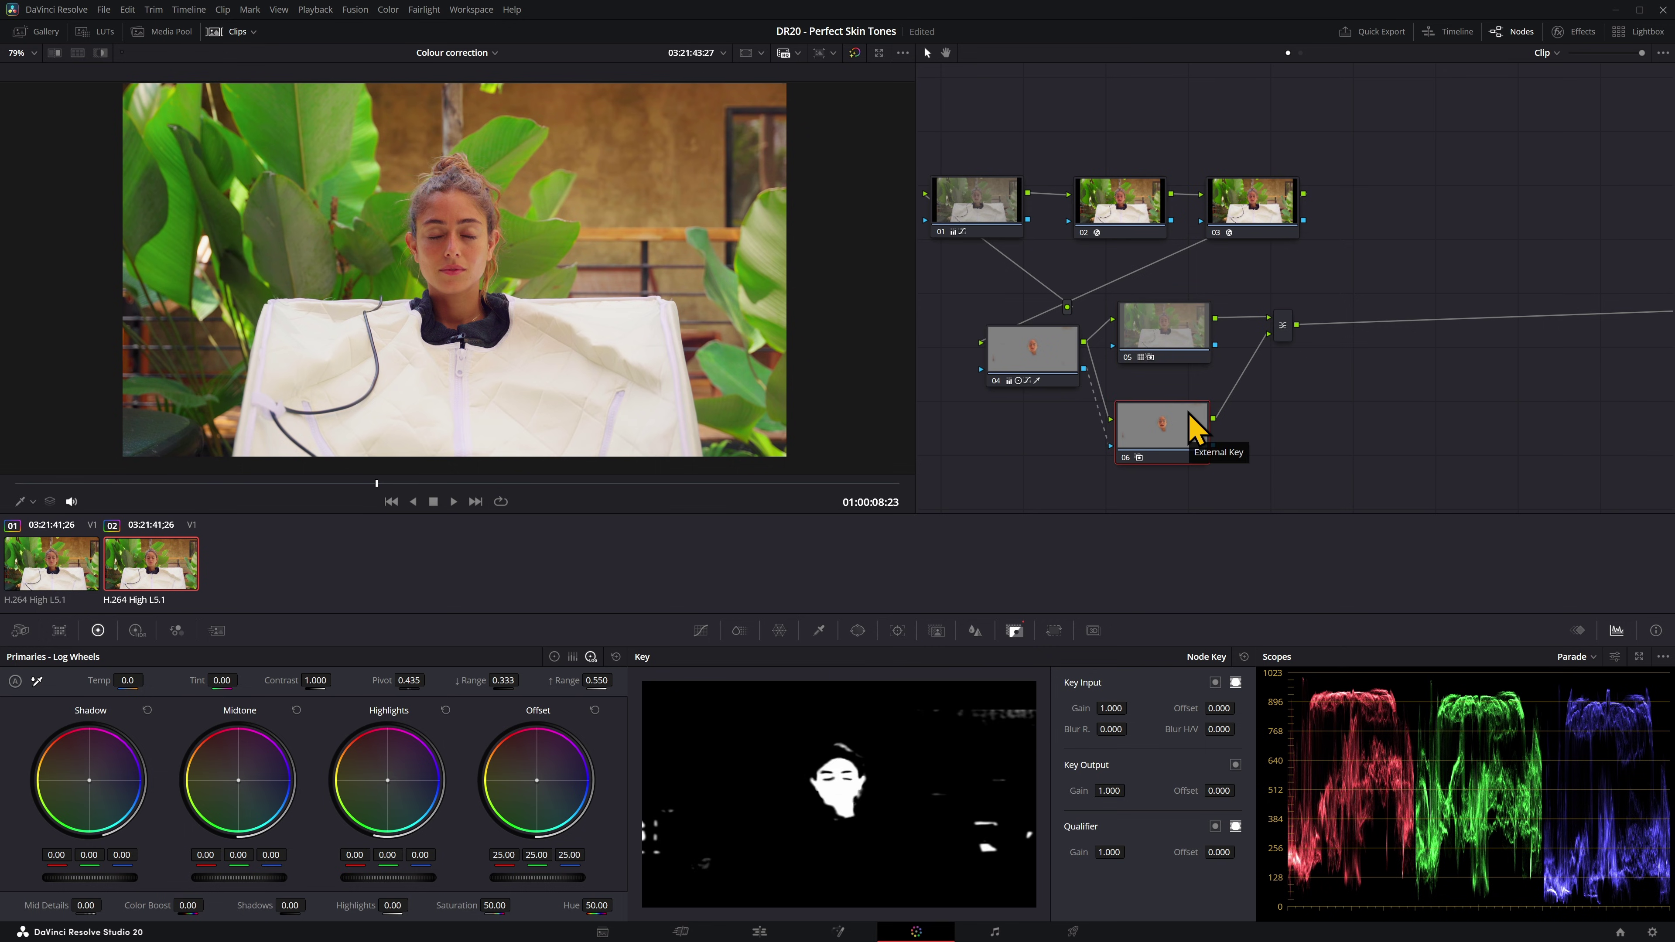
pyautogui.hotkey('ctrl', 'd')
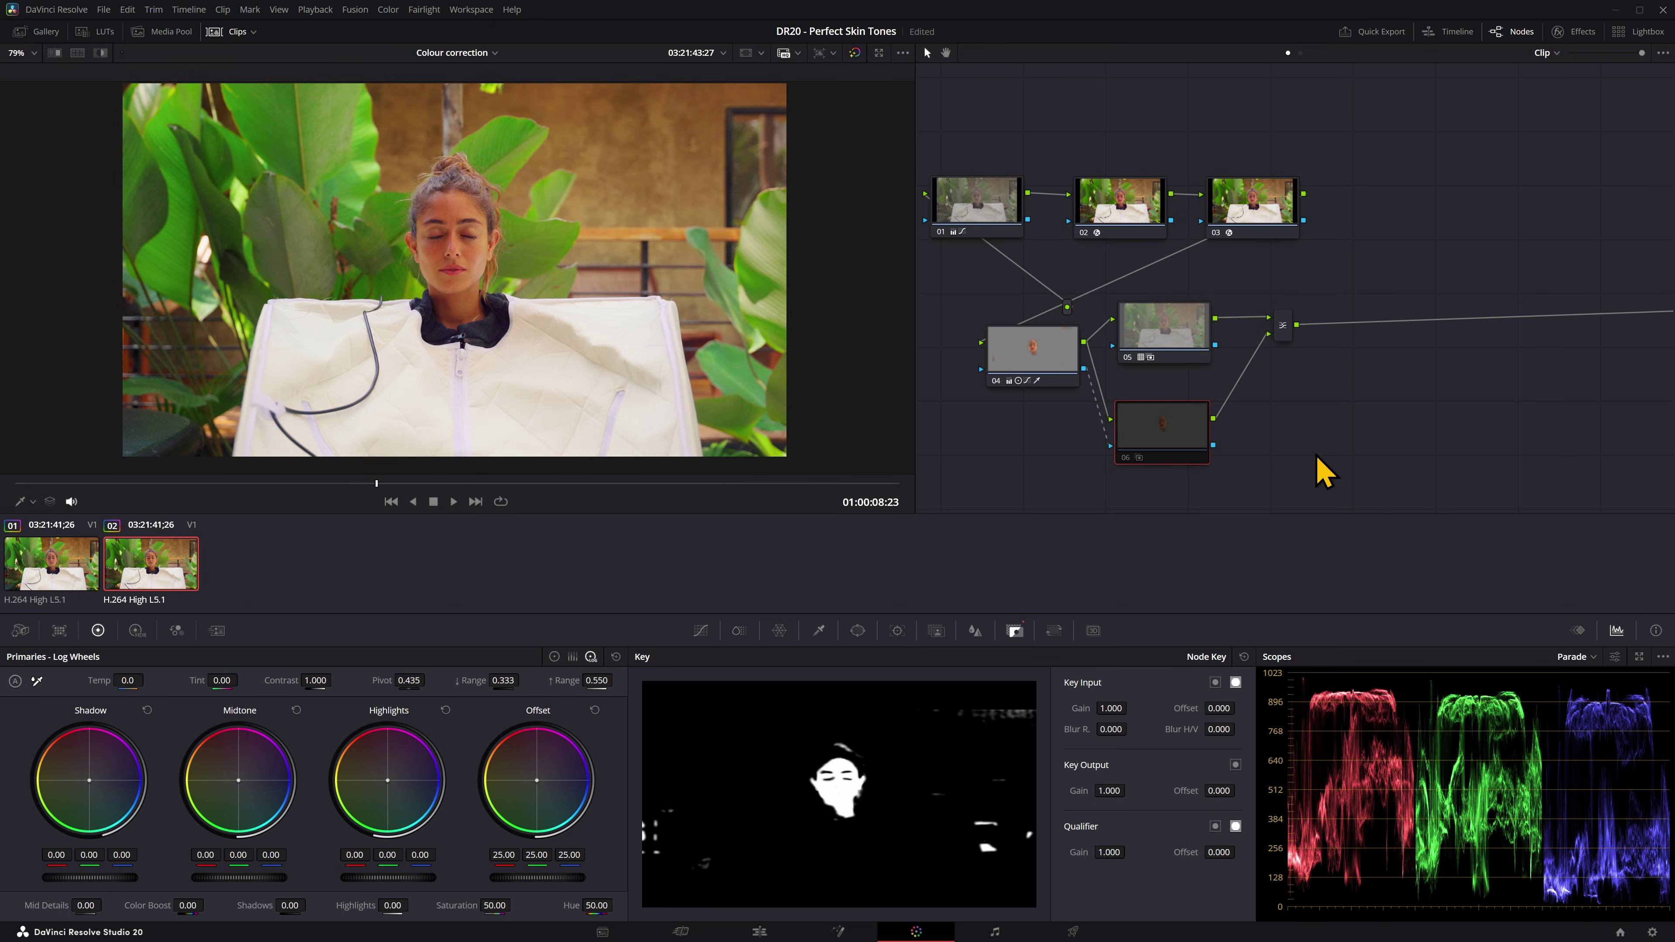
pyautogui.hotkey('ctrl', 'd')
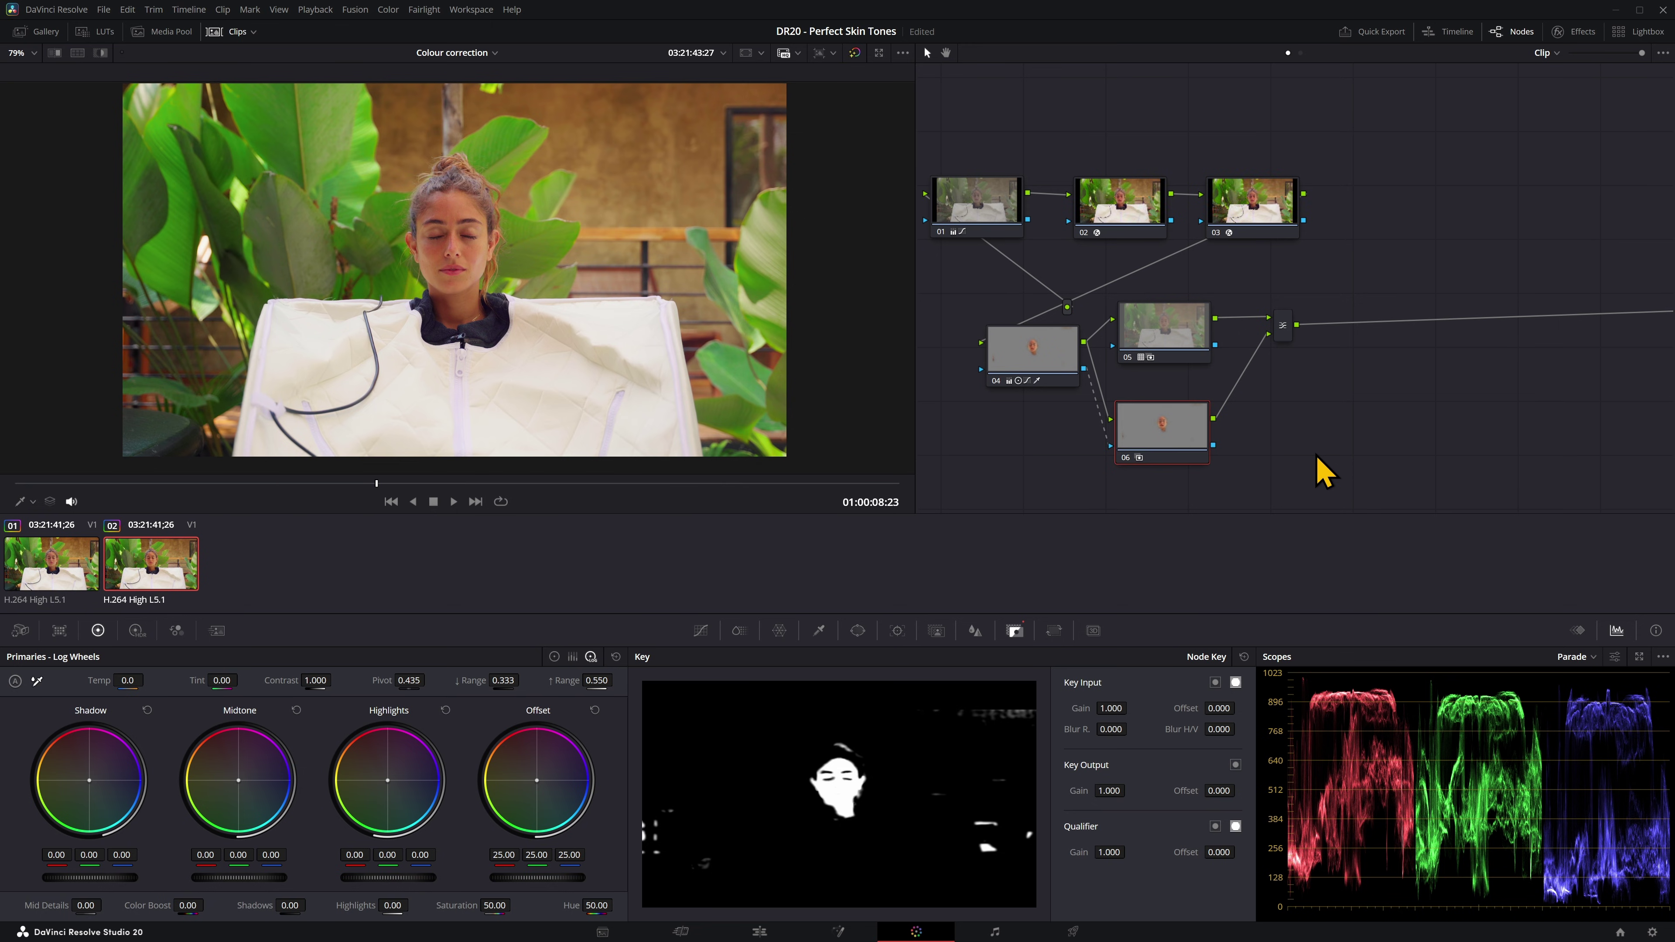
pyautogui.hotkey('shift', ';')
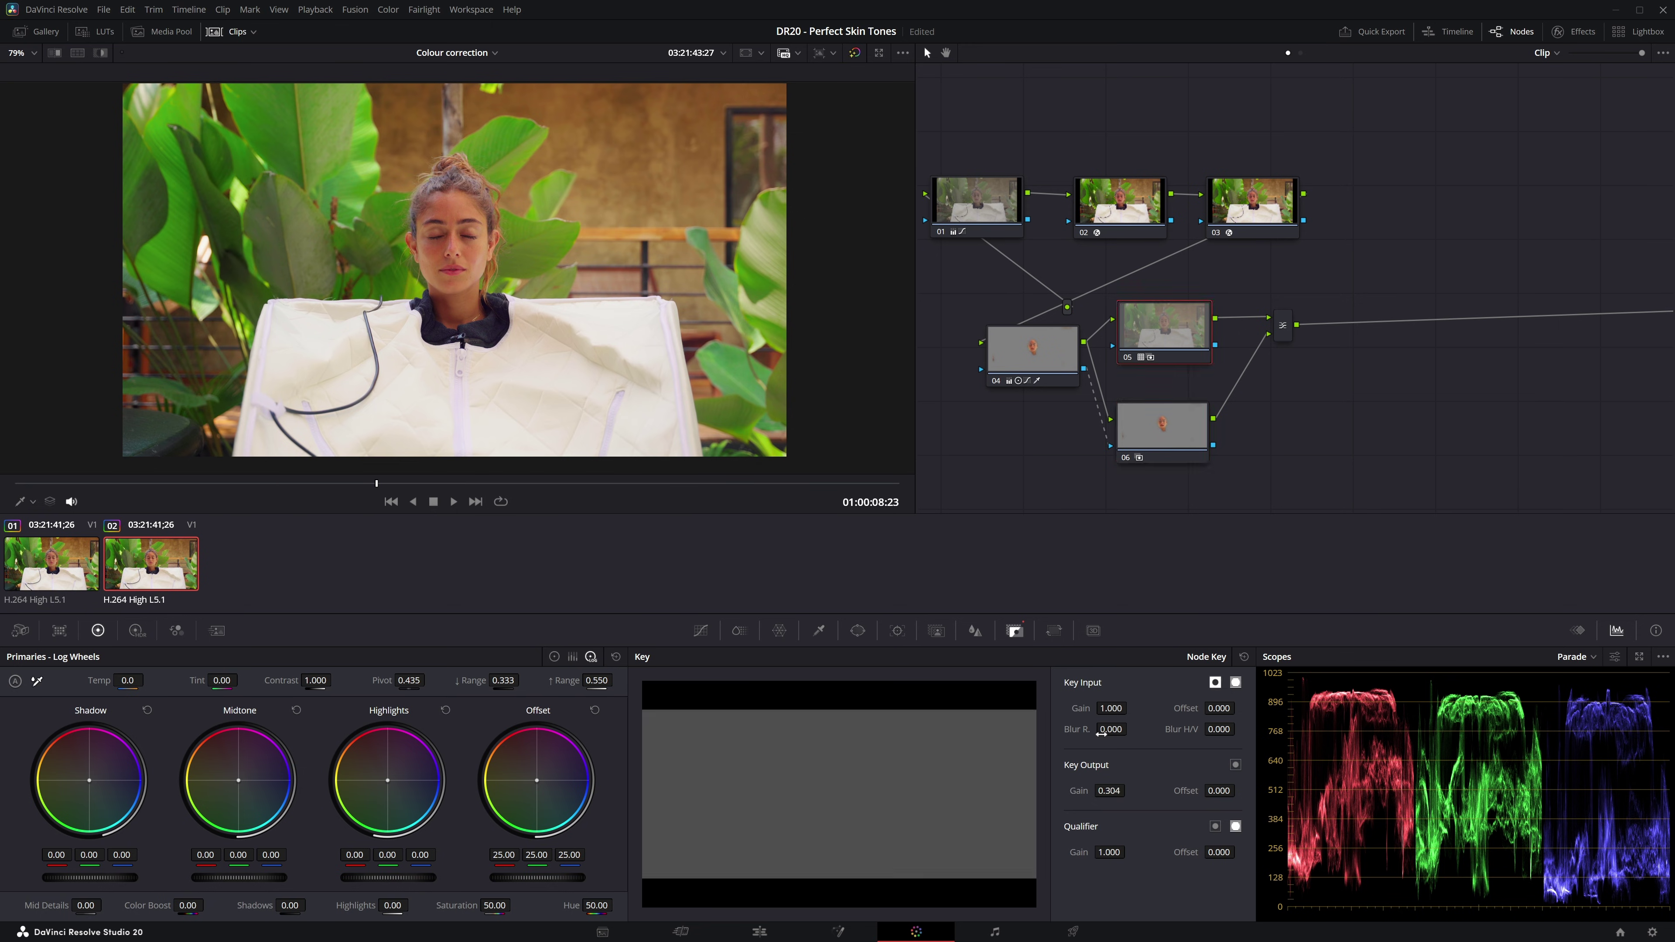
# Step: Set node 05's key output gain back to 1.0 and node 06's to 0.793, then play clip 01
pyautogui.moveTo(1129, 790); pyautogui.dragTo(1194, 790)
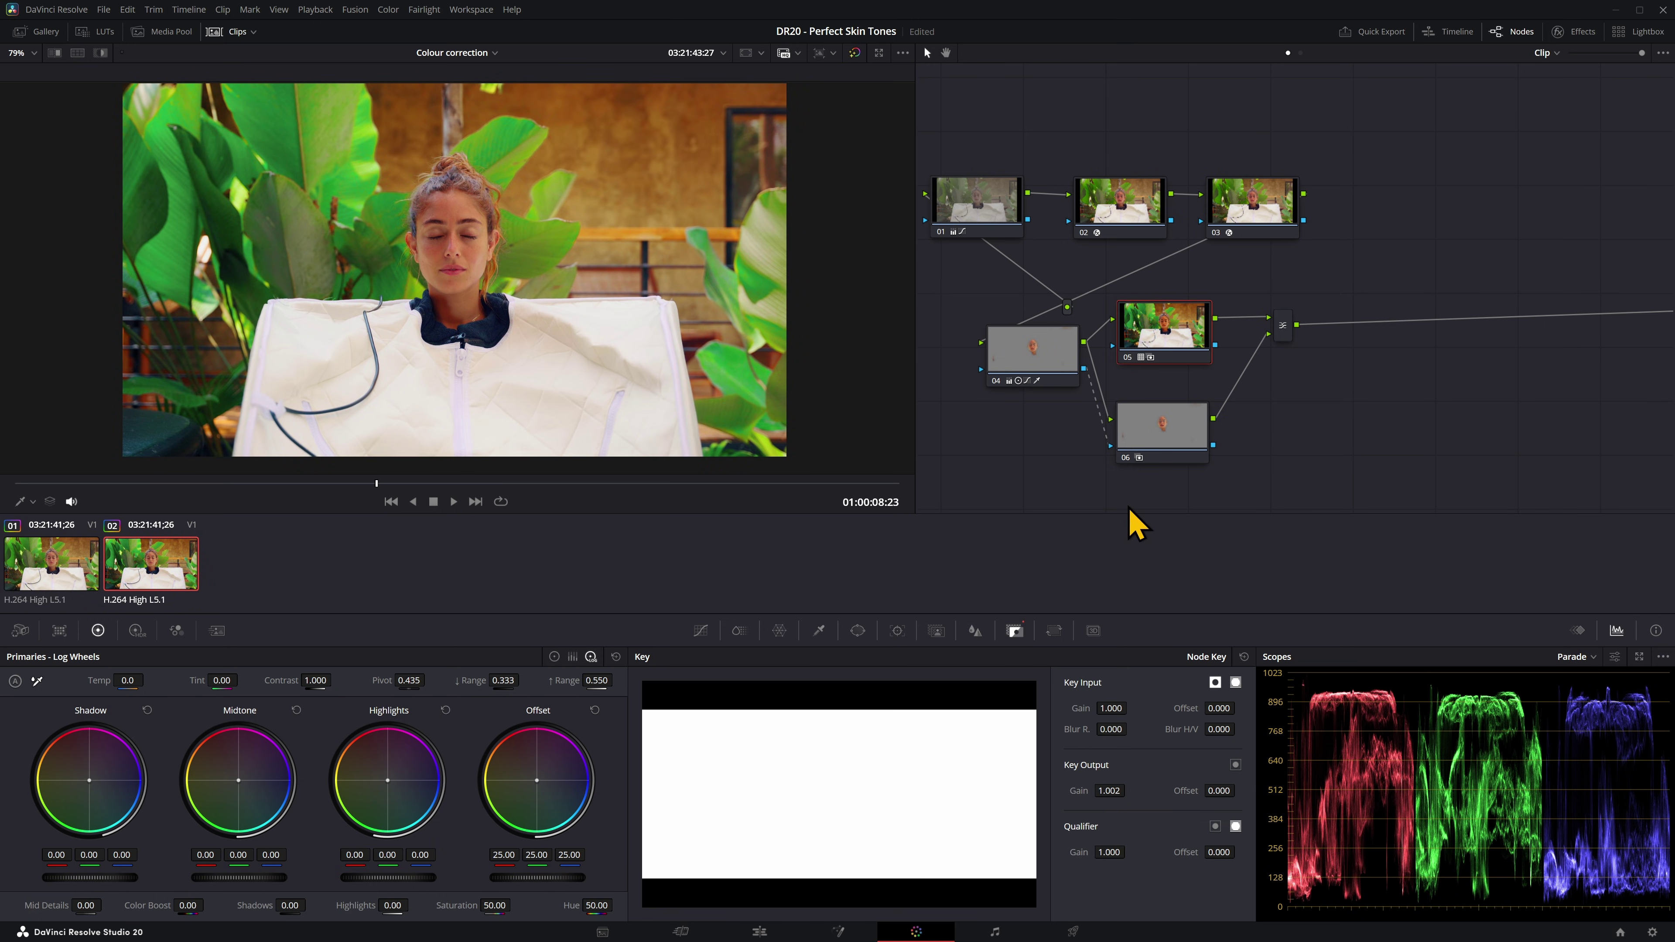
pyautogui.click(1177, 445)
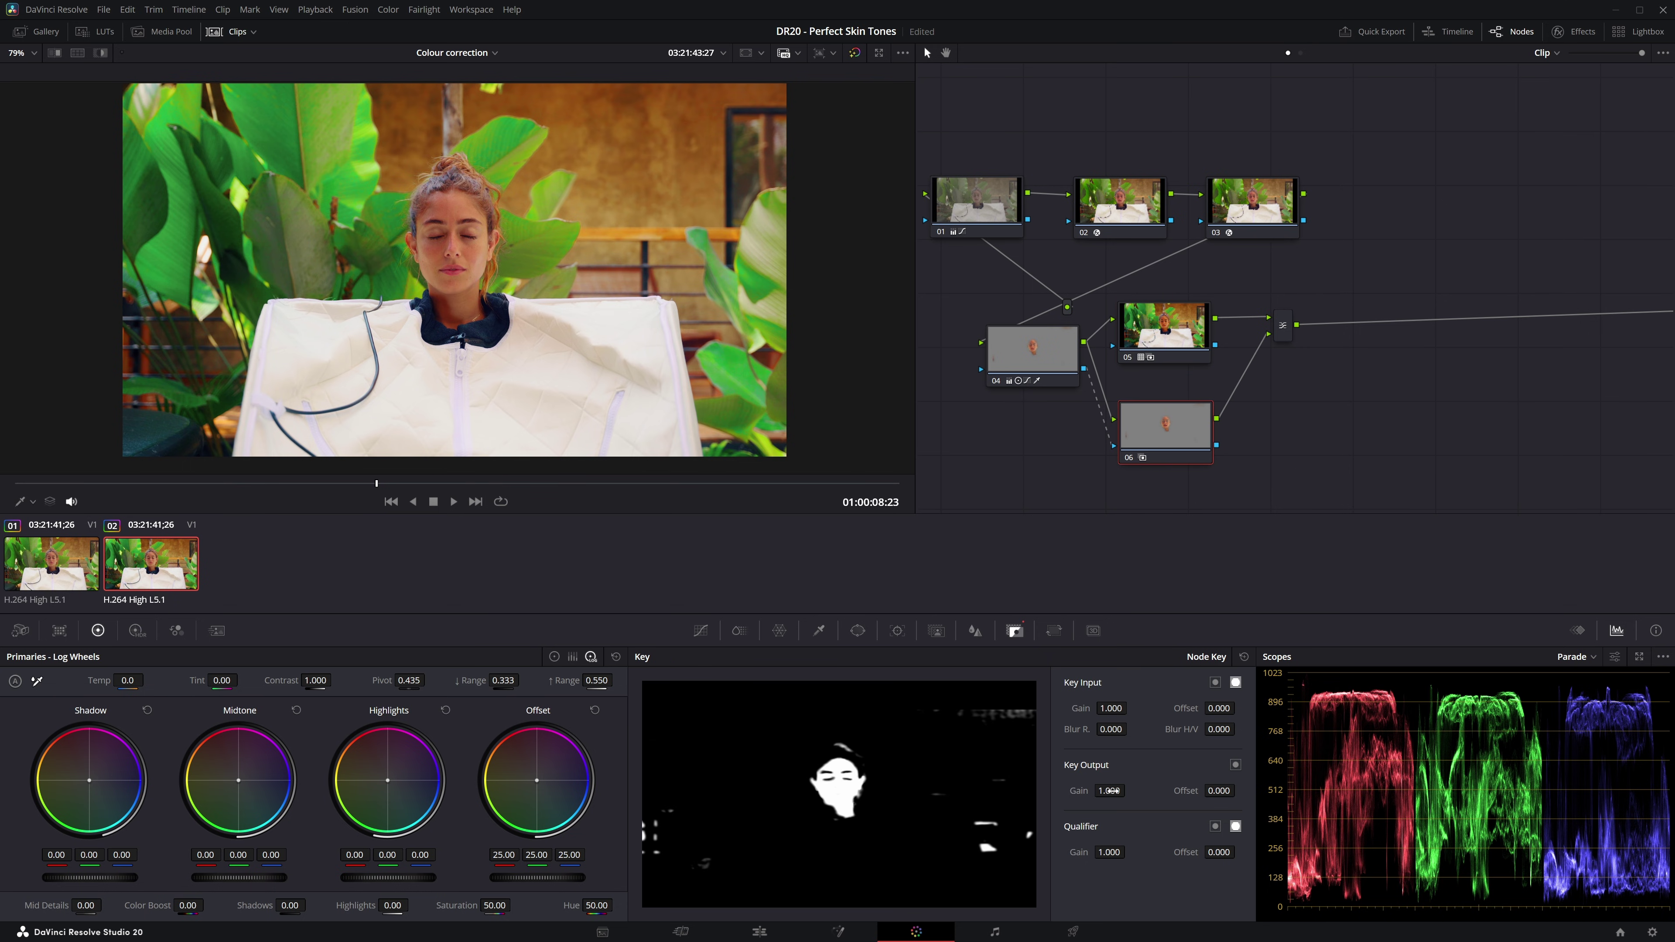
pyautogui.moveTo(1128, 790)
pyautogui.mouseDown()
pyautogui.moveTo(1095, 790)
pyautogui.moveTo(1161, 789)
pyautogui.moveTo(1129, 790)
pyautogui.moveTo(1144, 790)
pyautogui.mouseUp()
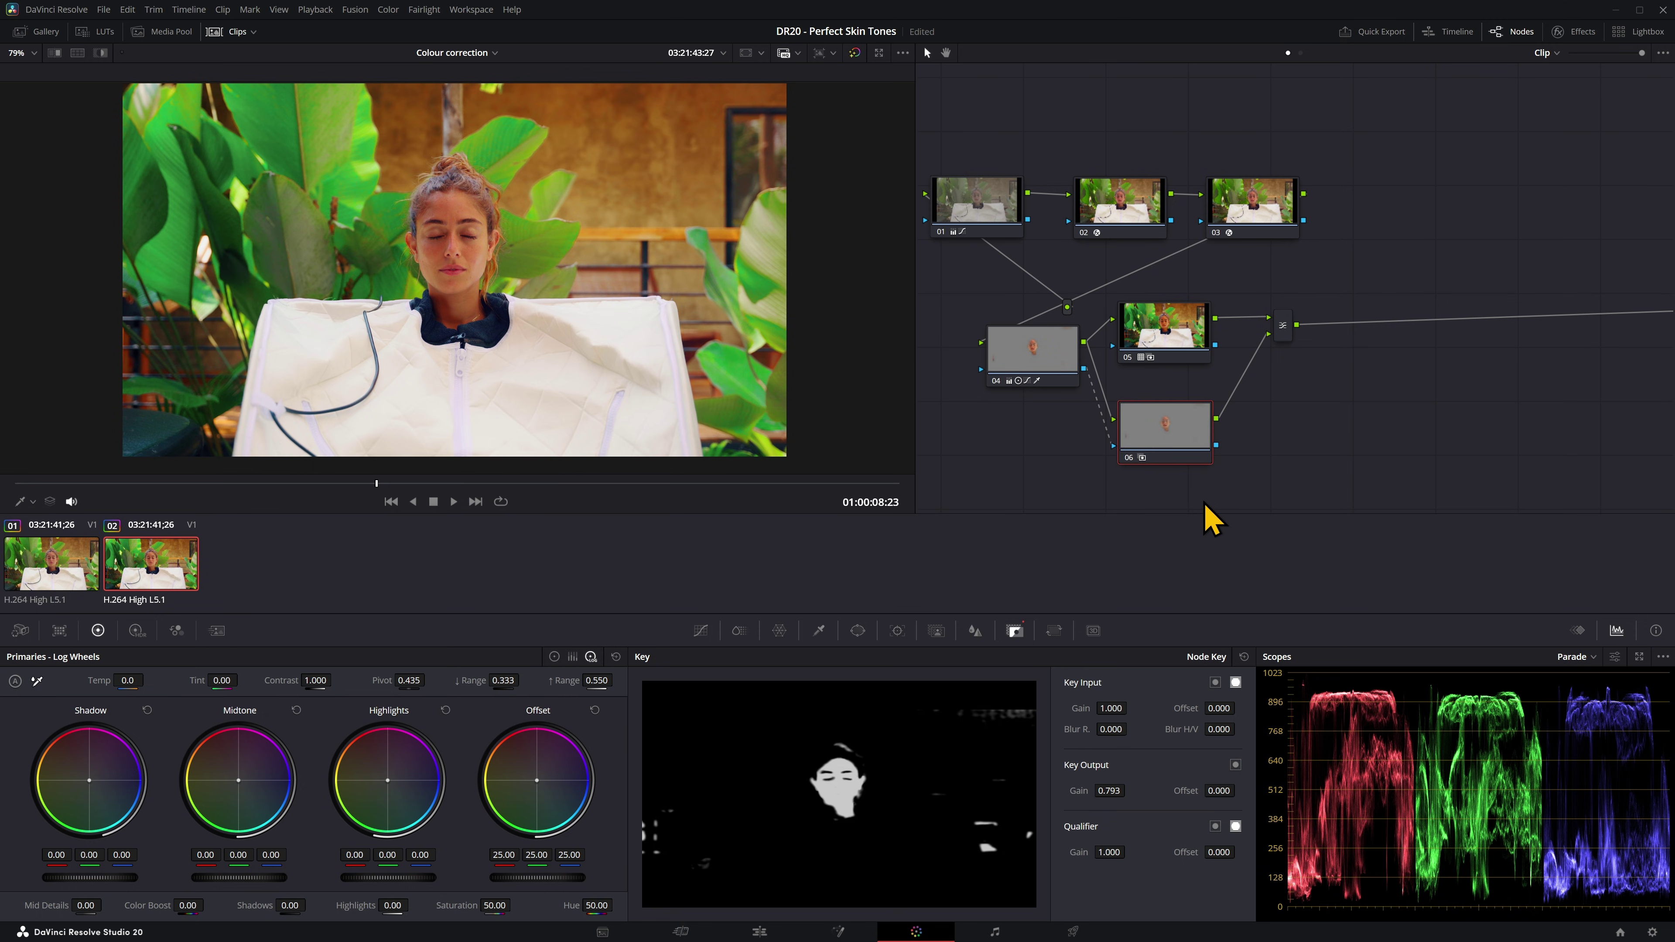
pyautogui.press('Up')
pyautogui.press('space')
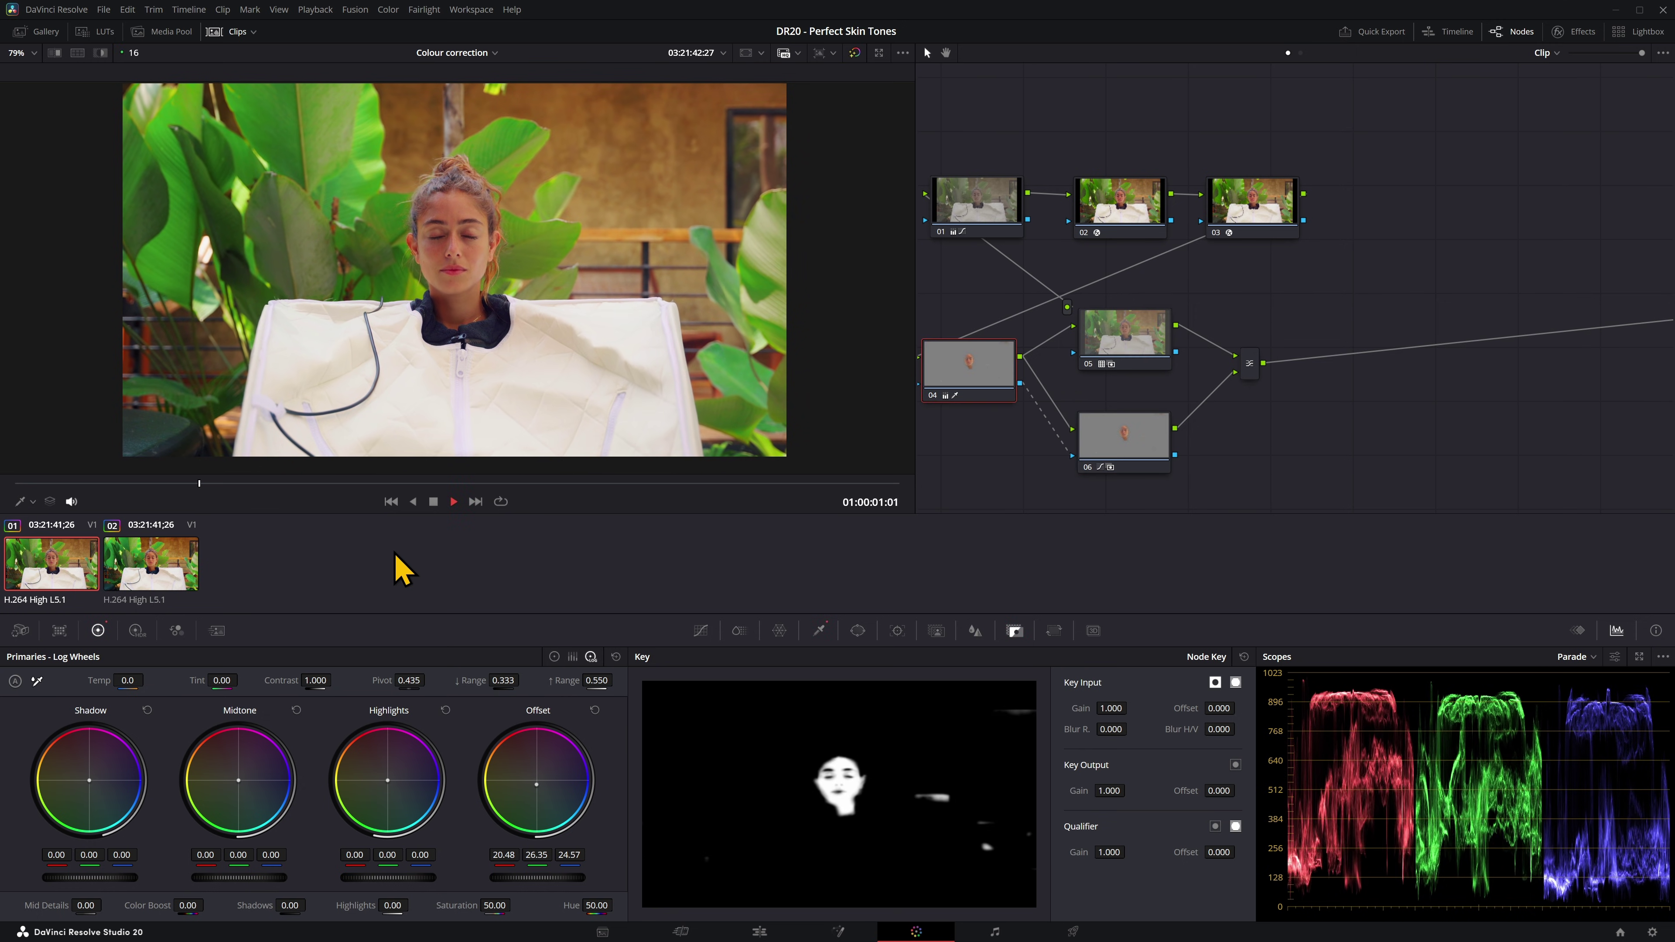